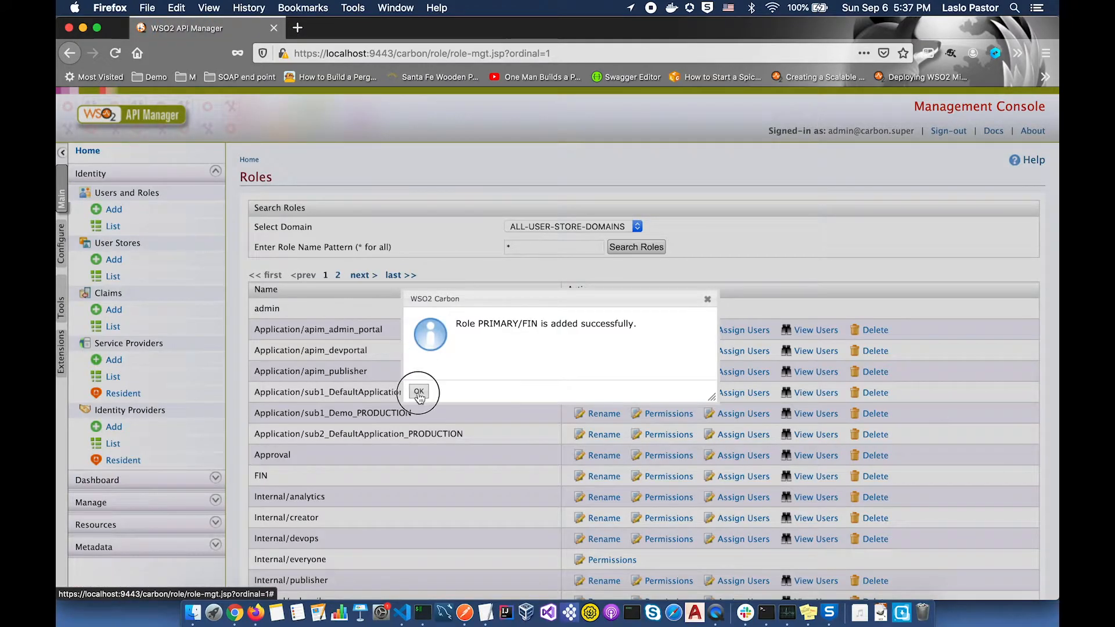
- Close the confirmation that the FIN role was added
click(419, 393)
- Add a new role named ACC
click(113, 210)
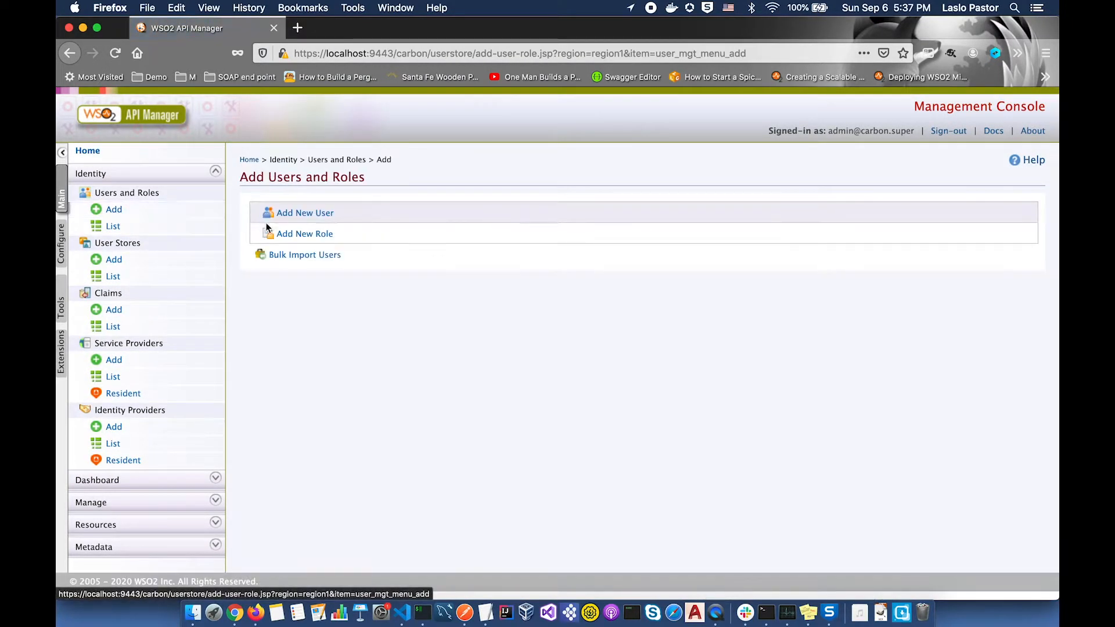
click(299, 234)
click(338, 276)
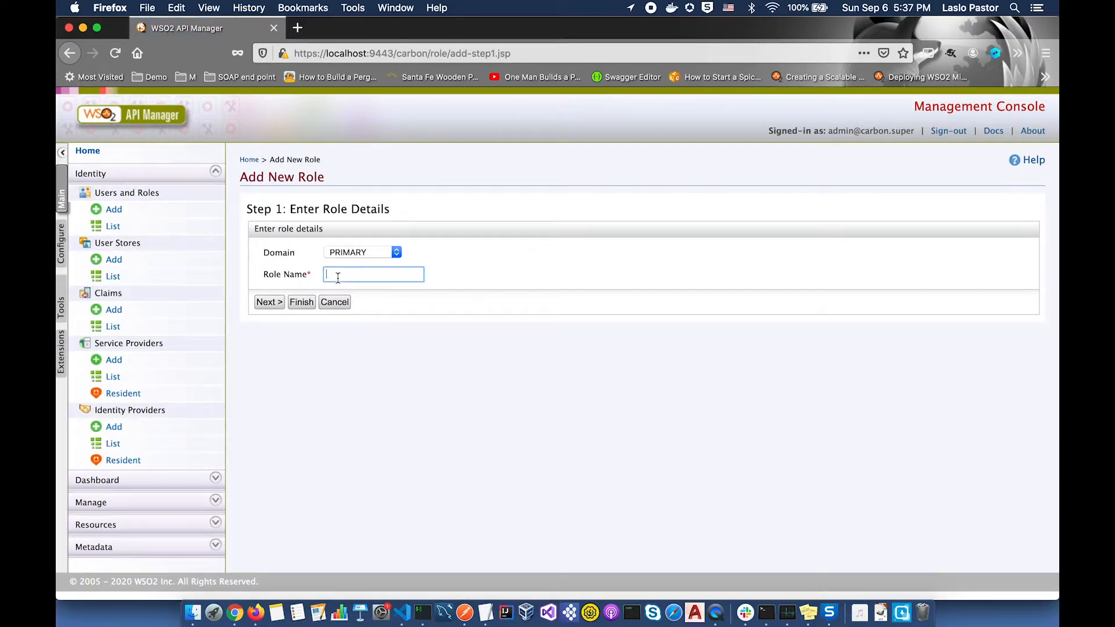
text(A)
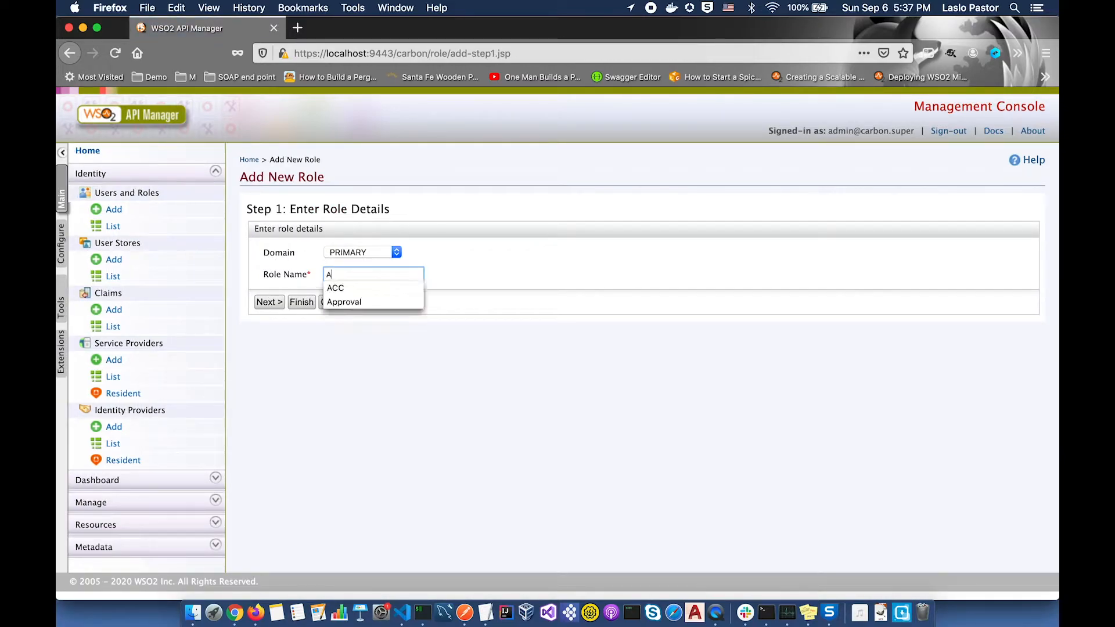
click(340, 288)
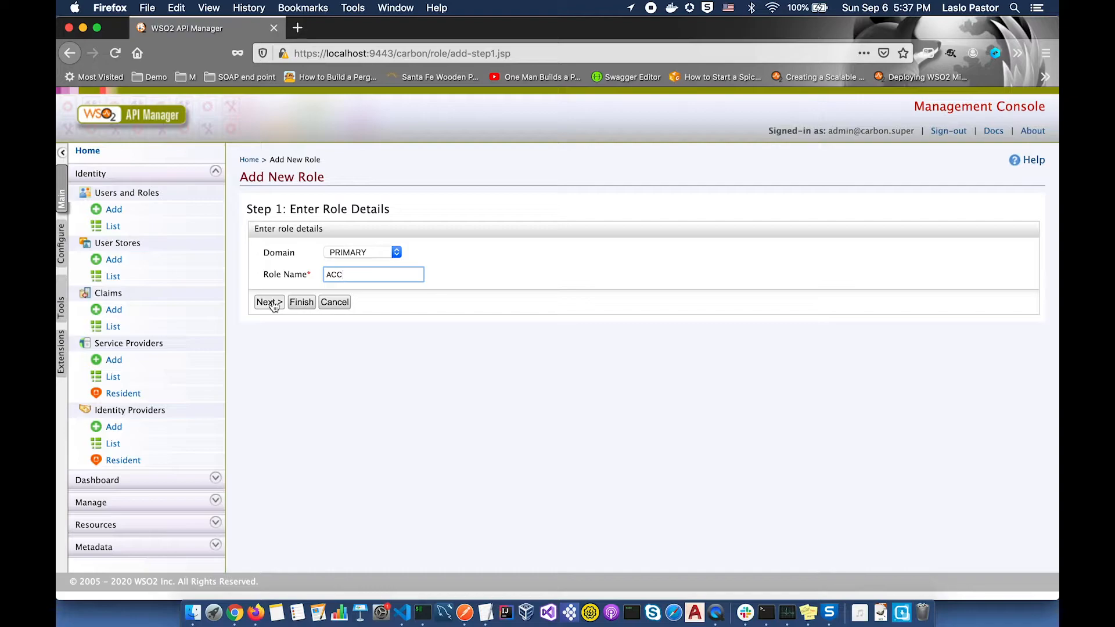
click(302, 303)
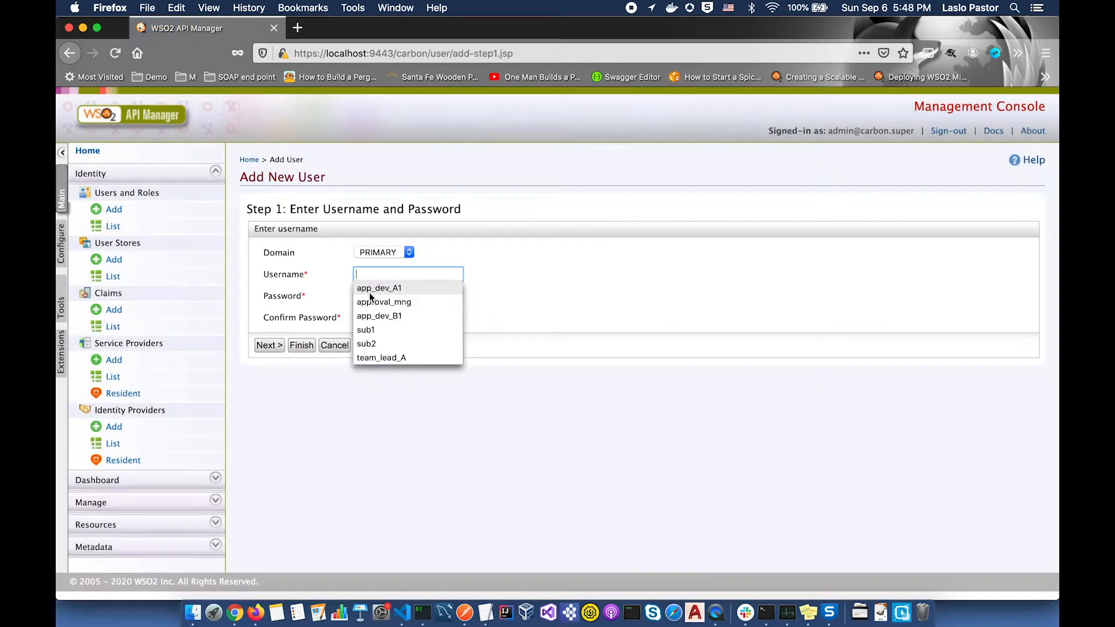
- Create the app developer user with a password and assign the TEAM_A role
click(371, 290)
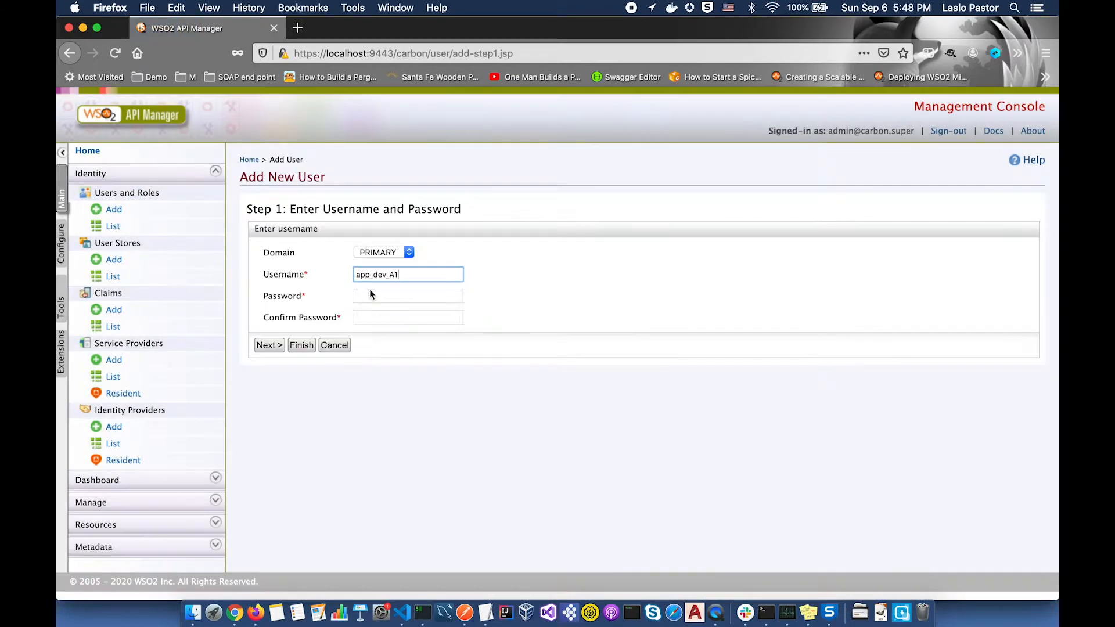
click(370, 301)
text(••••••••••)
key(Tab)
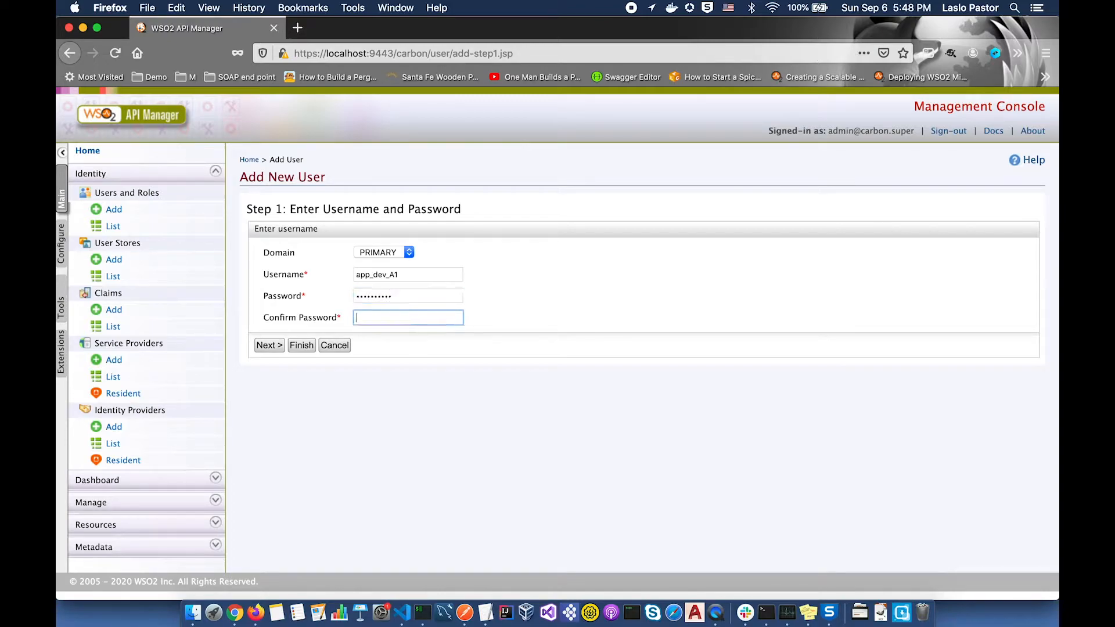
click(271, 470)
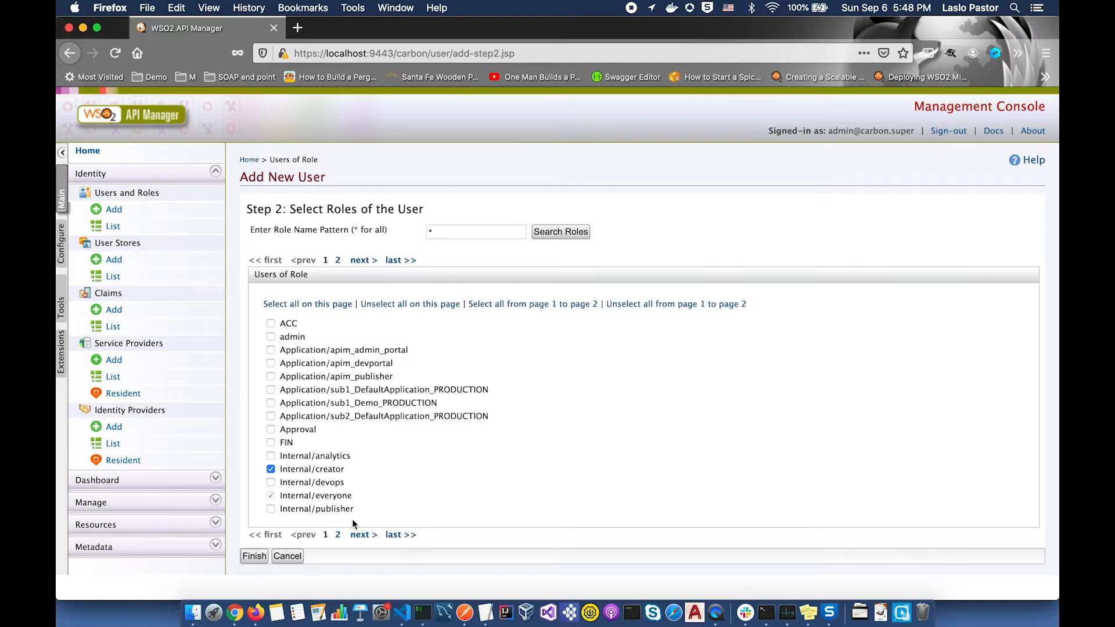
click(336, 538)
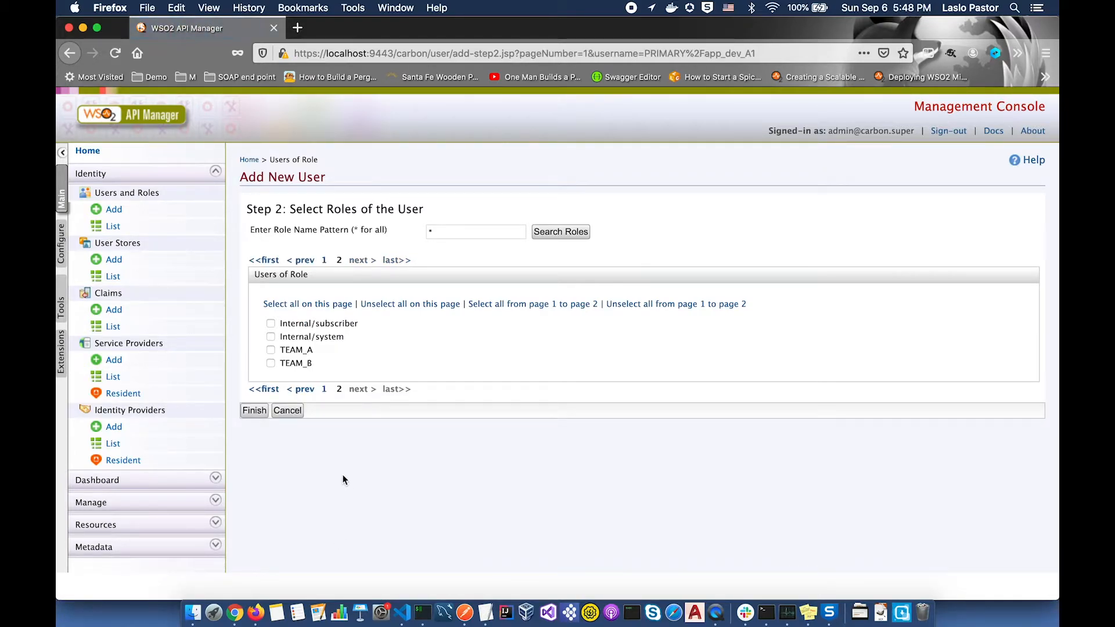
click(271, 350)
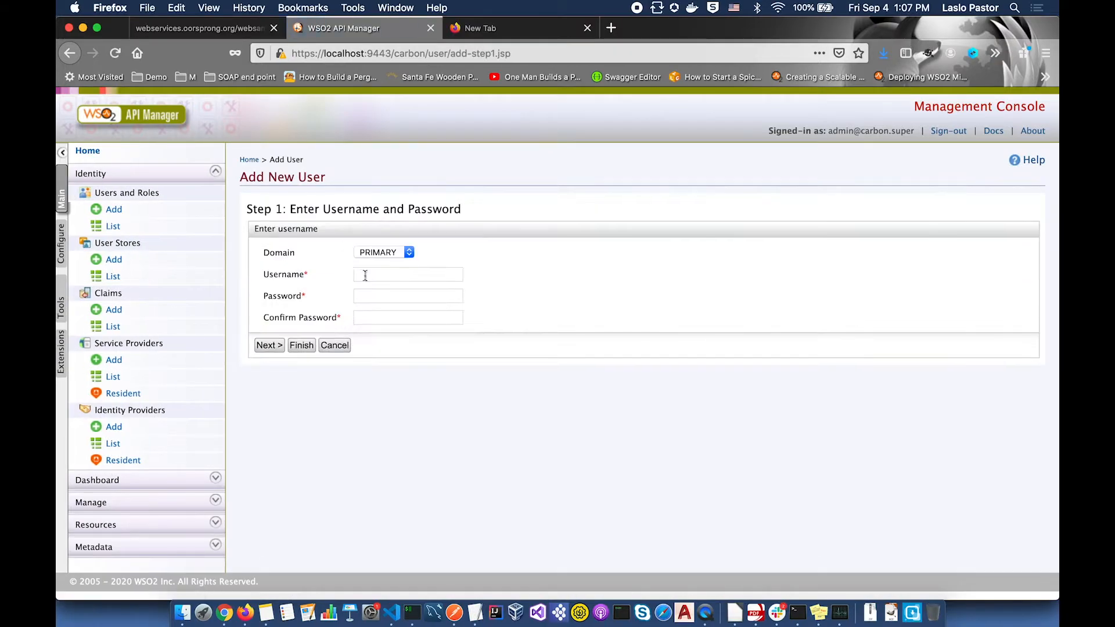
- Create the team lead B user with a password and the Internal/publisher role
click(436, 274)
text(t)
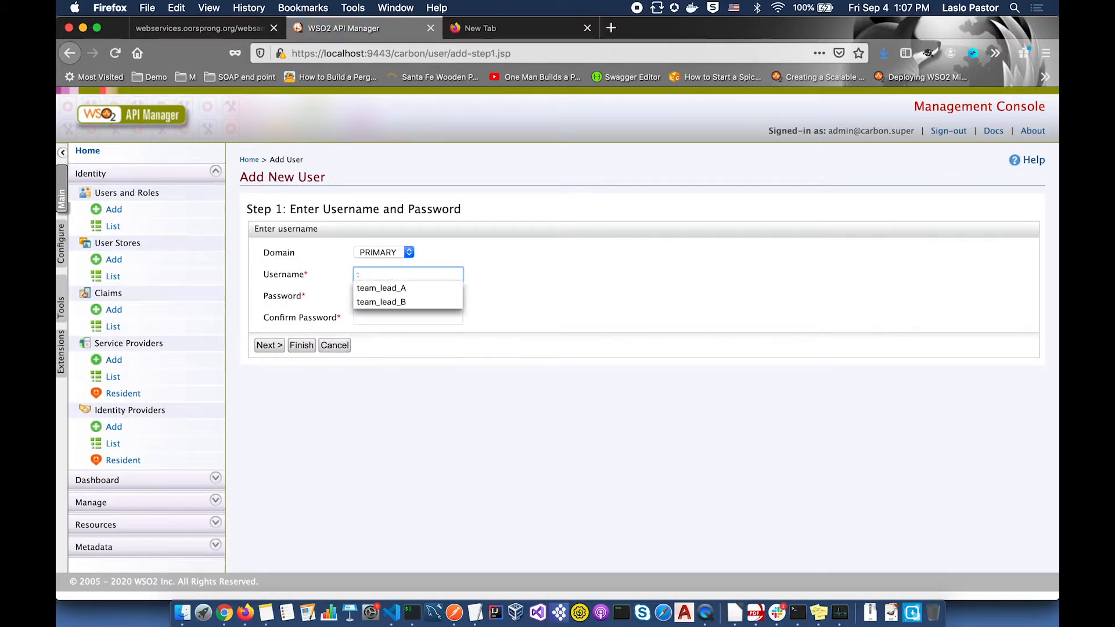
click(387, 301)
click(389, 298)
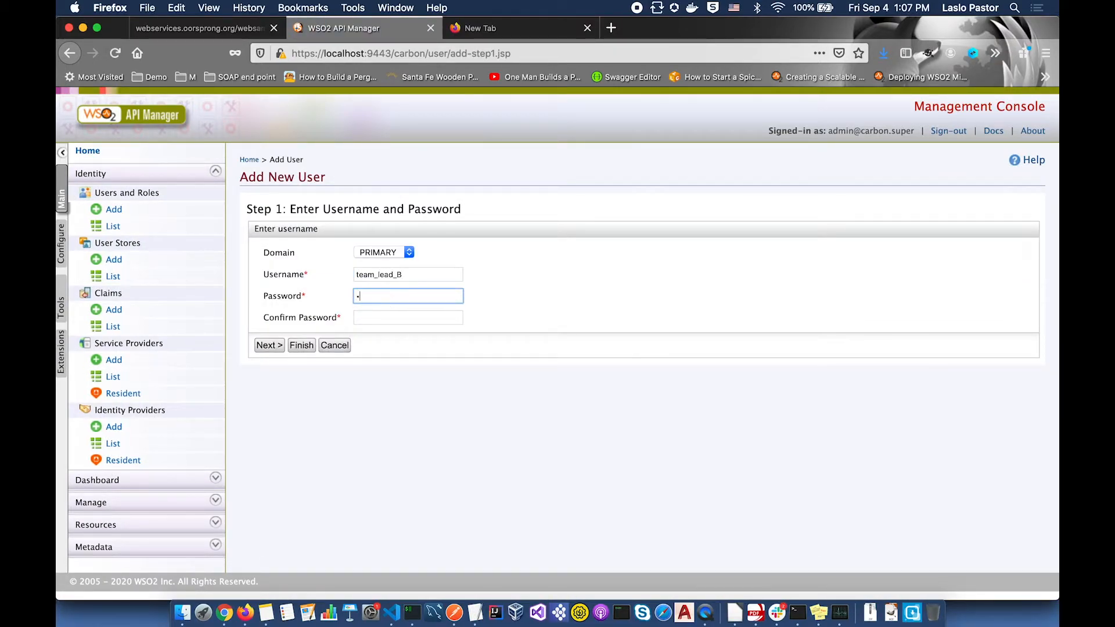
text(•••••••)
key(Tab)
text(•••••••)
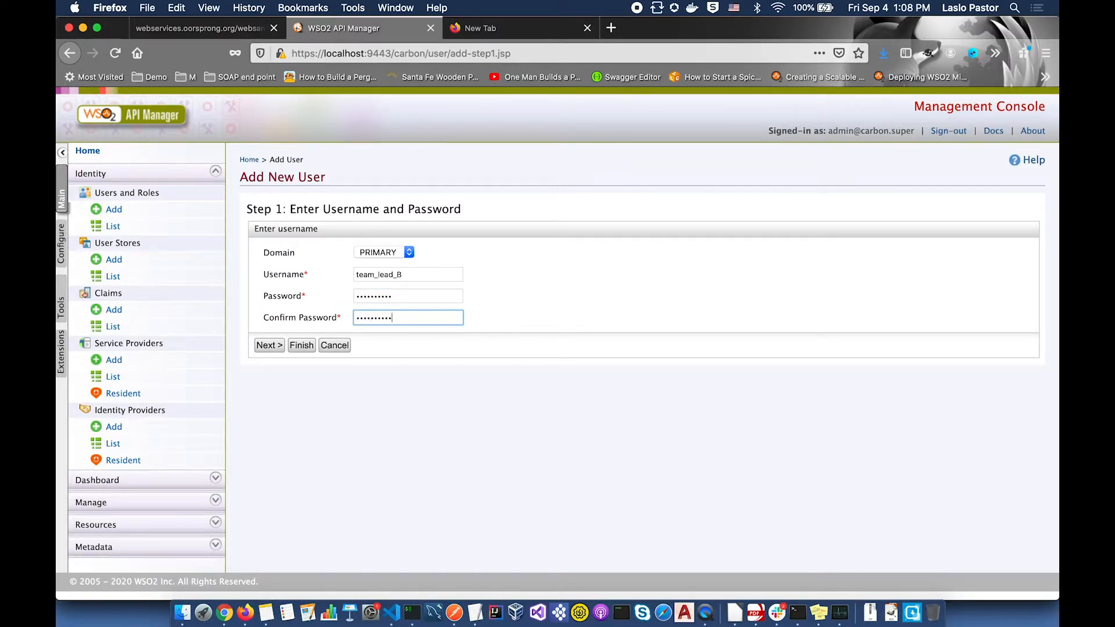
click(269, 345)
click(271, 431)
click(272, 442)
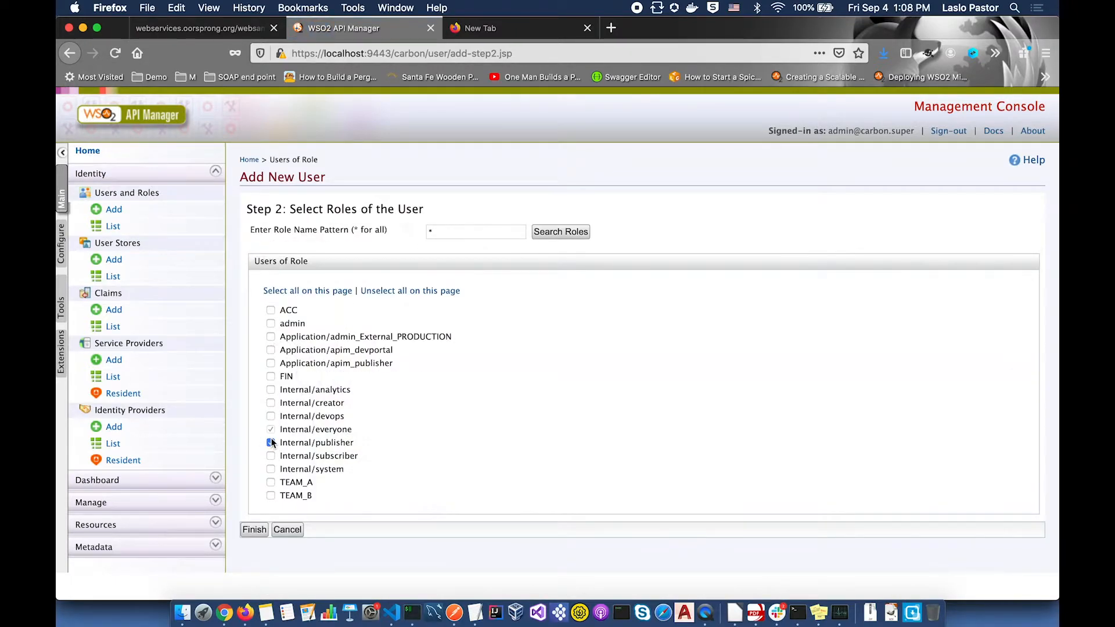
click(254, 529)
click(421, 393)
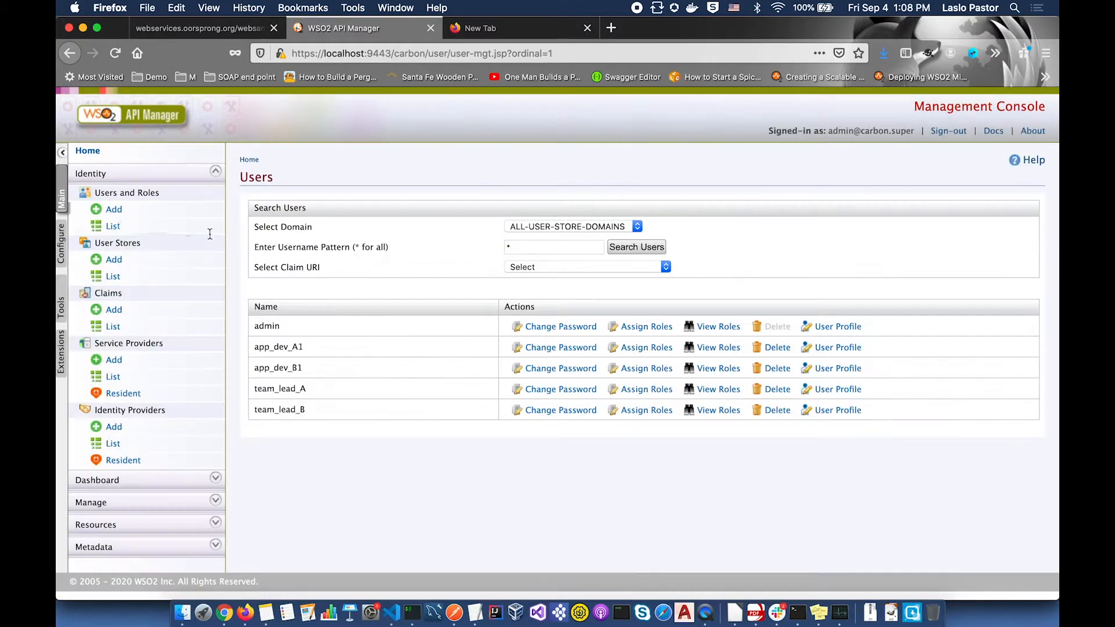
- Add the subscriber user with its password and continue to role selection
click(111, 209)
click(326, 214)
click(374, 277)
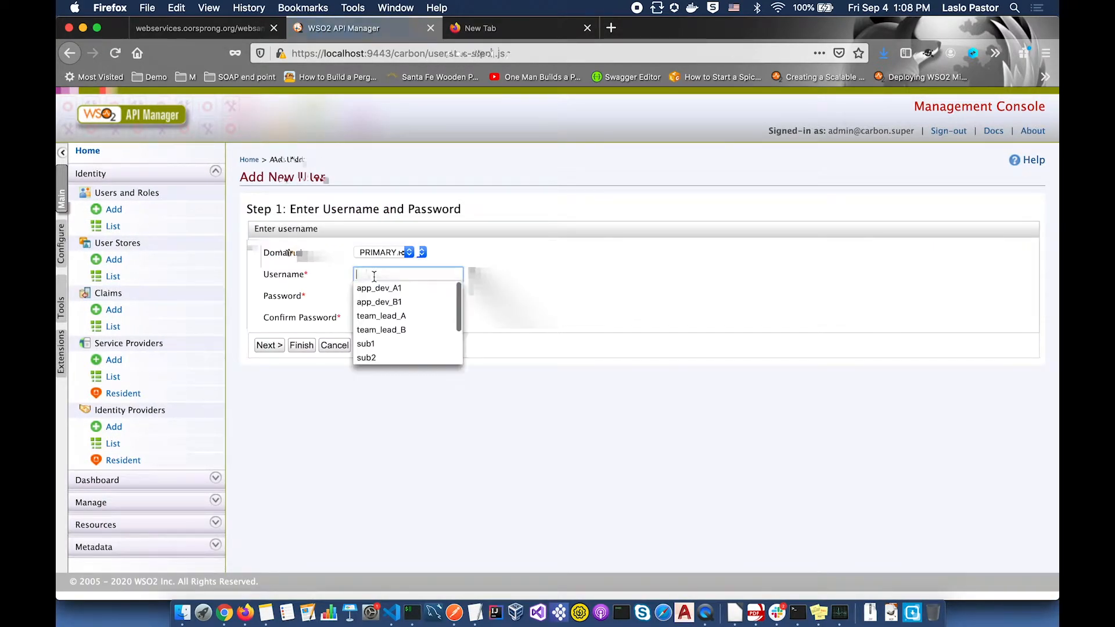
text(s)
click(373, 289)
click(370, 297)
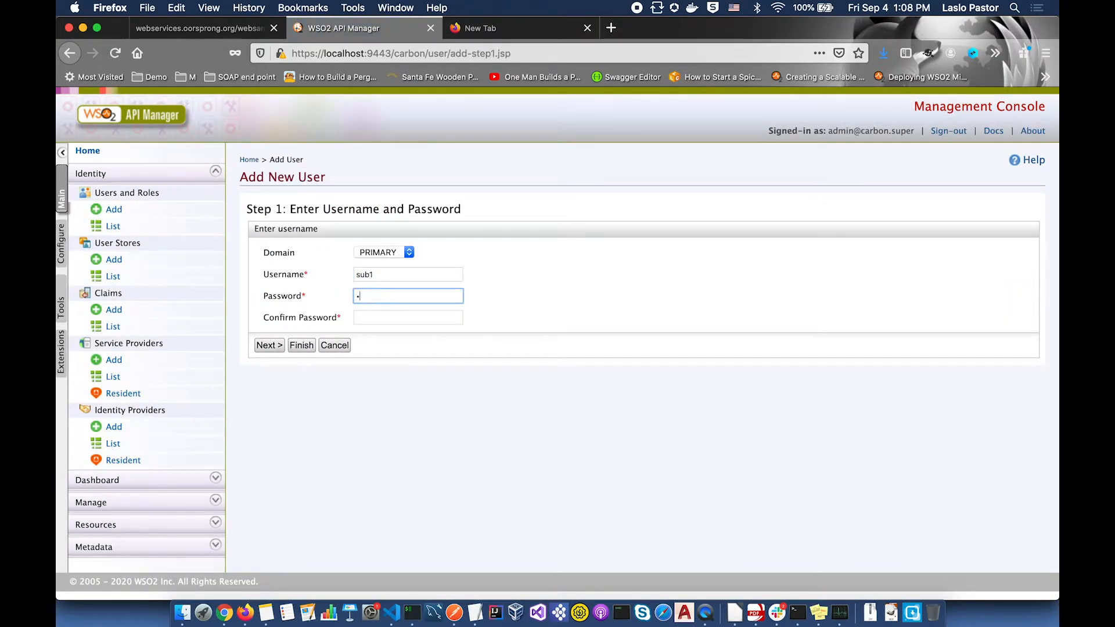
key(Tab)
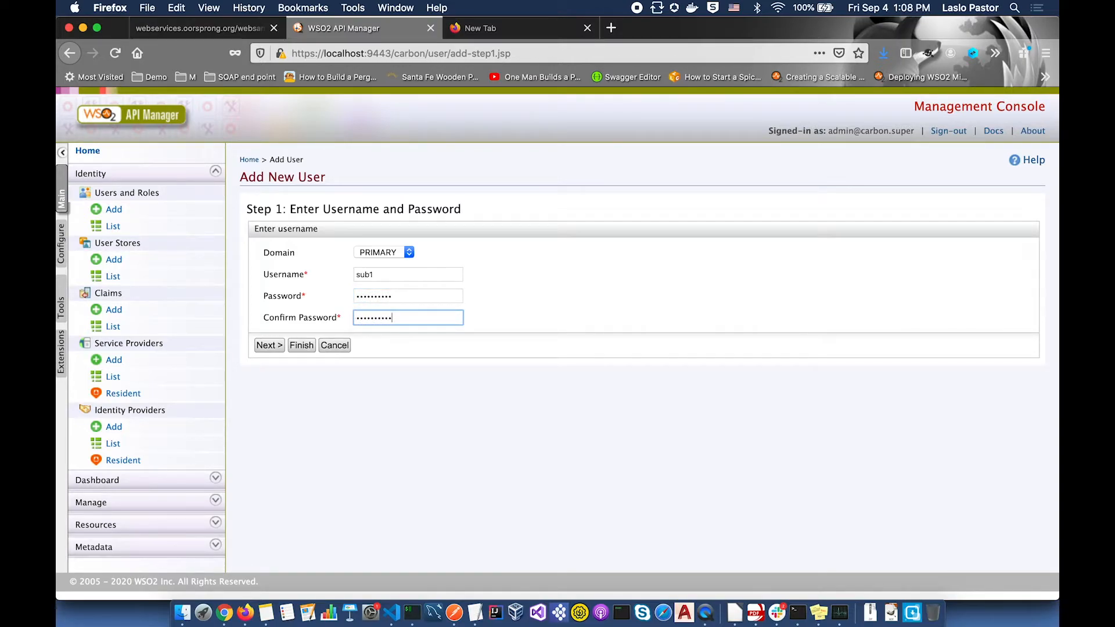
click(270, 345)
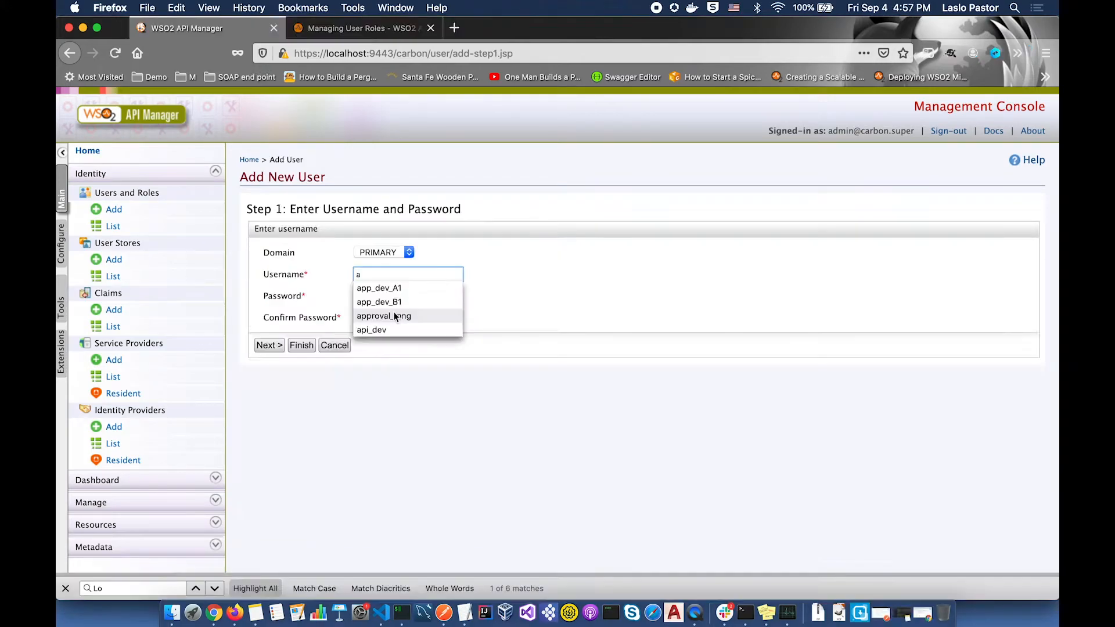
- Give the approval manager user the admin role, then enter context global for Global_API
click(395, 317)
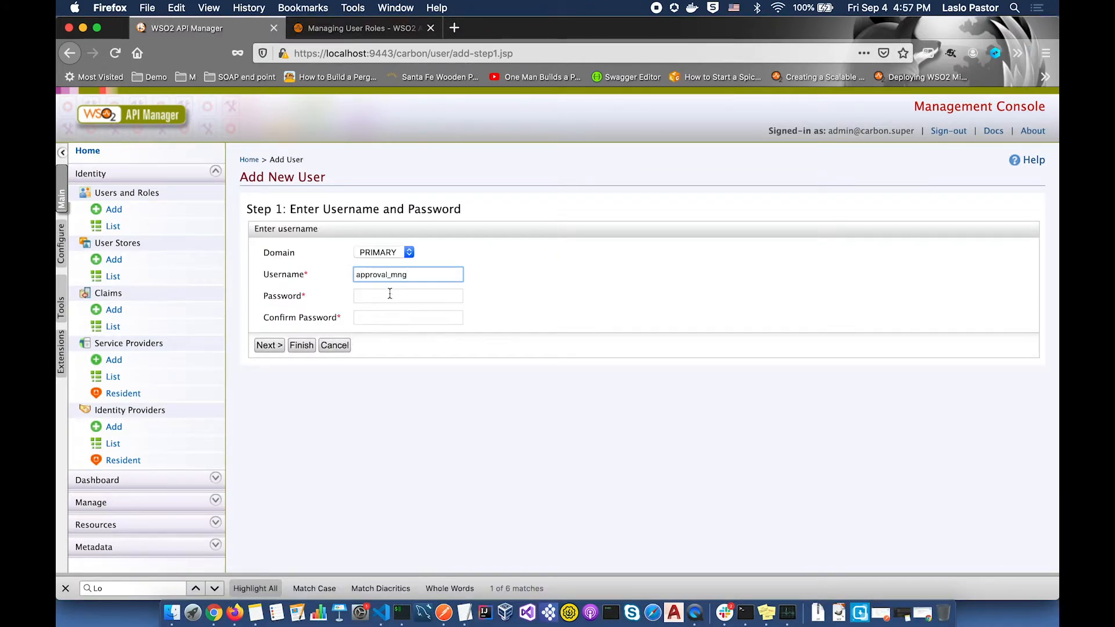
click(389, 296)
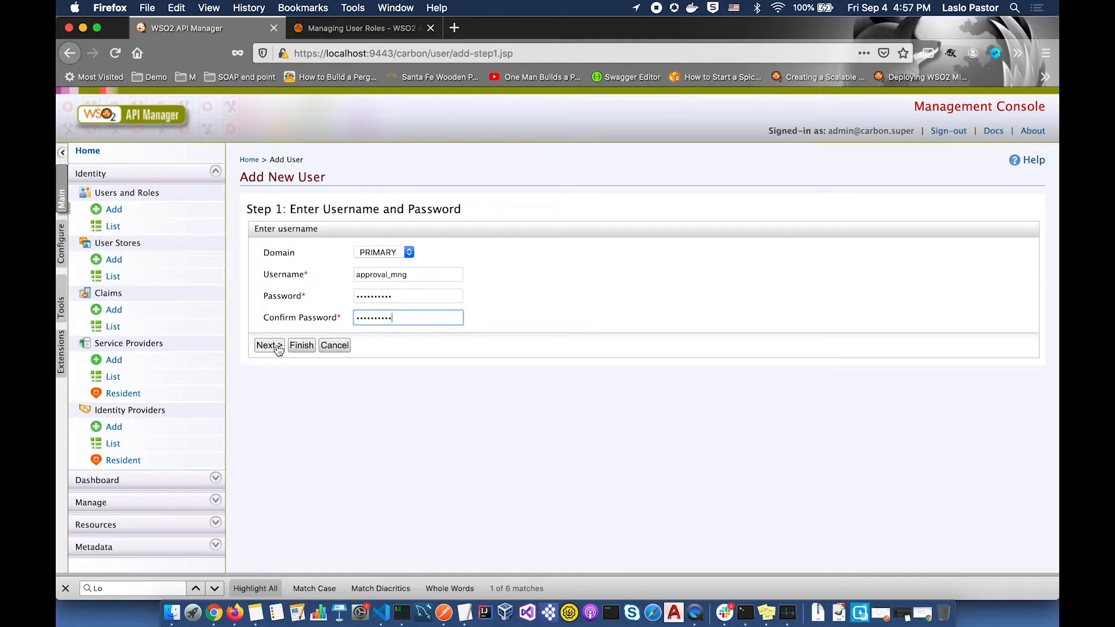
click(277, 347)
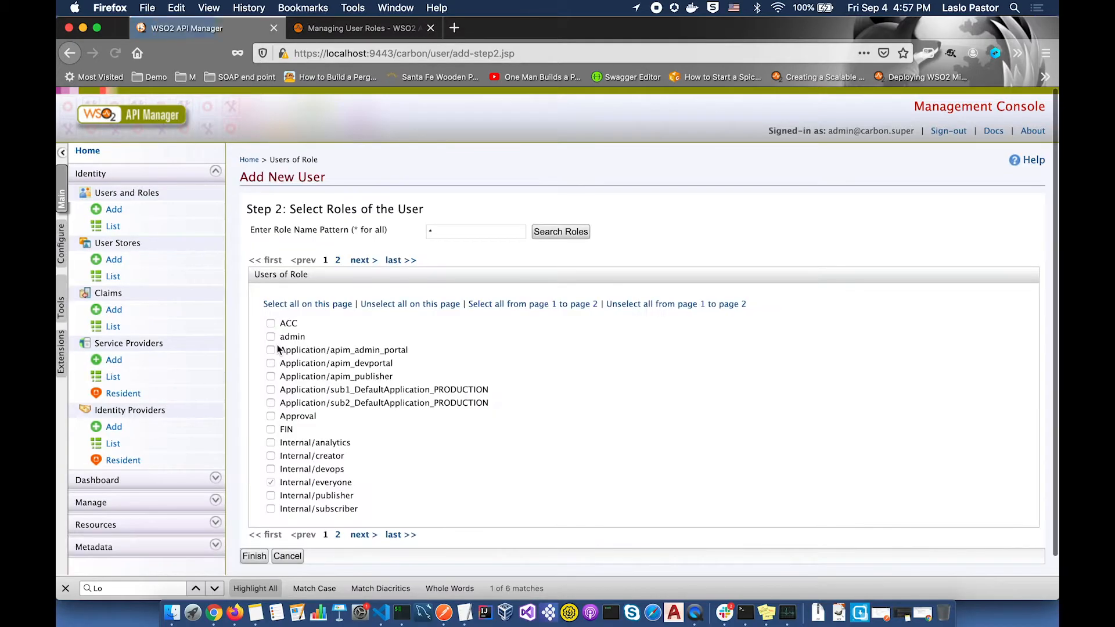
click(271, 336)
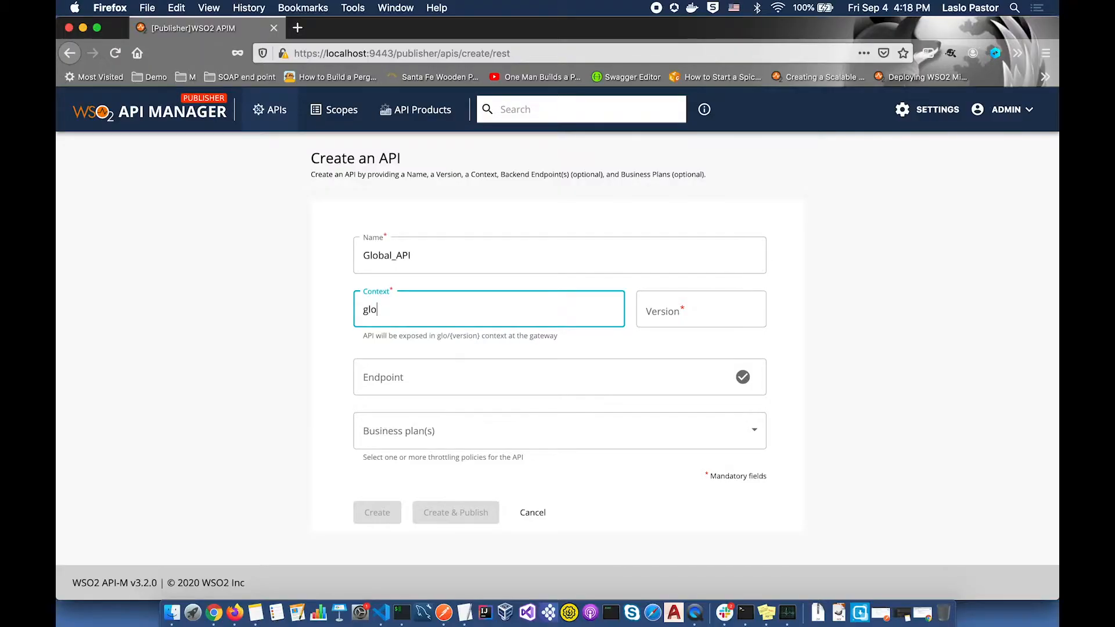
text(bal)
key(Tab)
text(0.0.1)
click(358, 391)
text(http:)
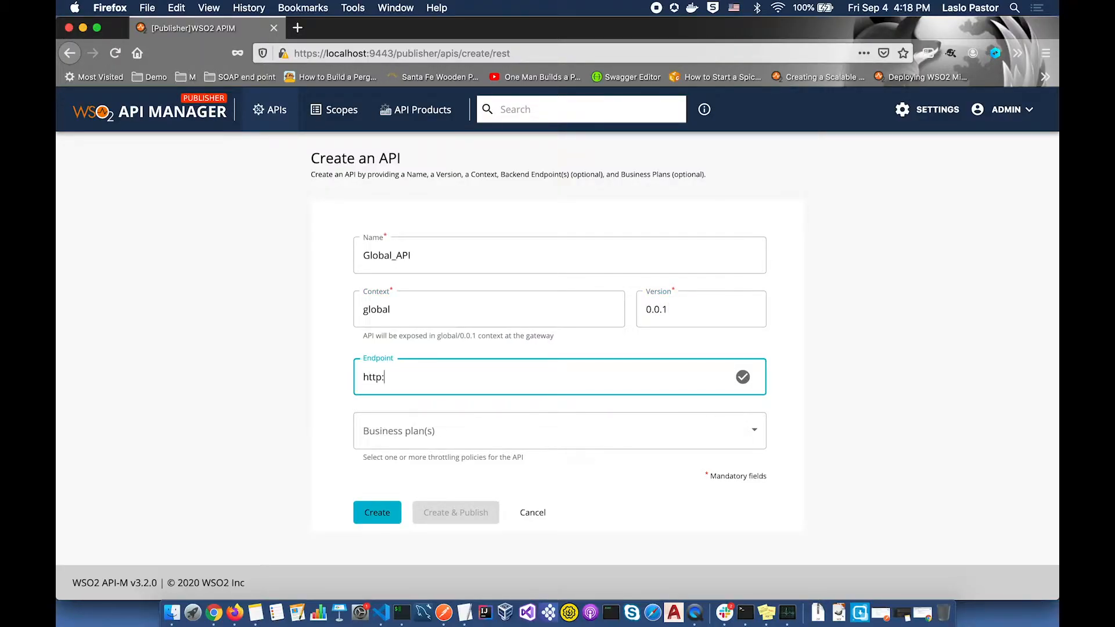
text(//localhost:8080/global)
click(440, 438)
click(439, 450)
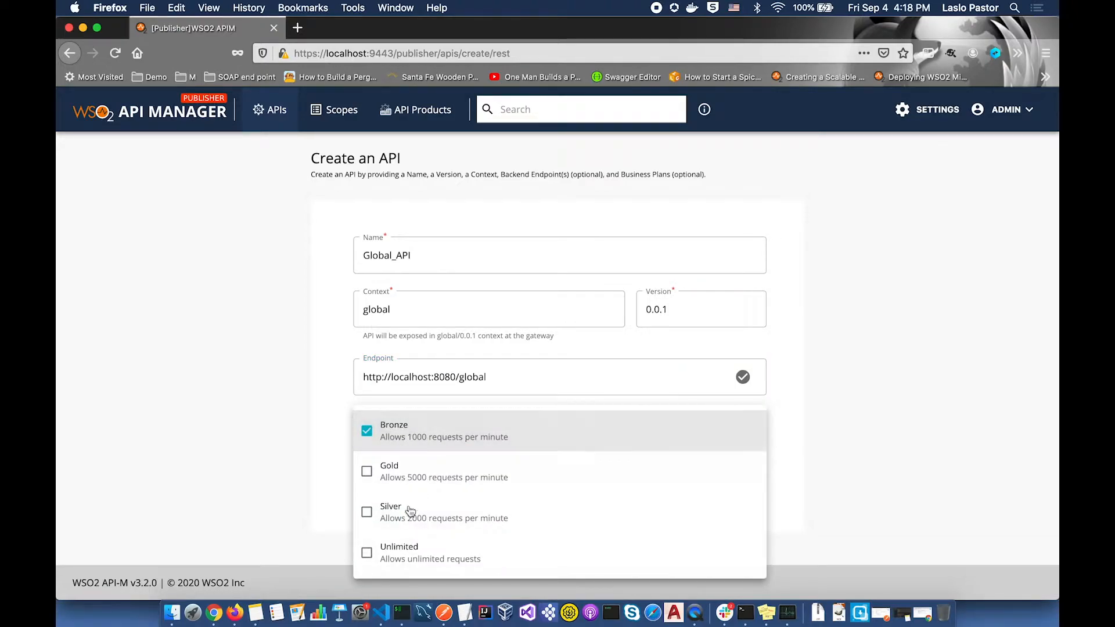
click(328, 520)
click(441, 510)
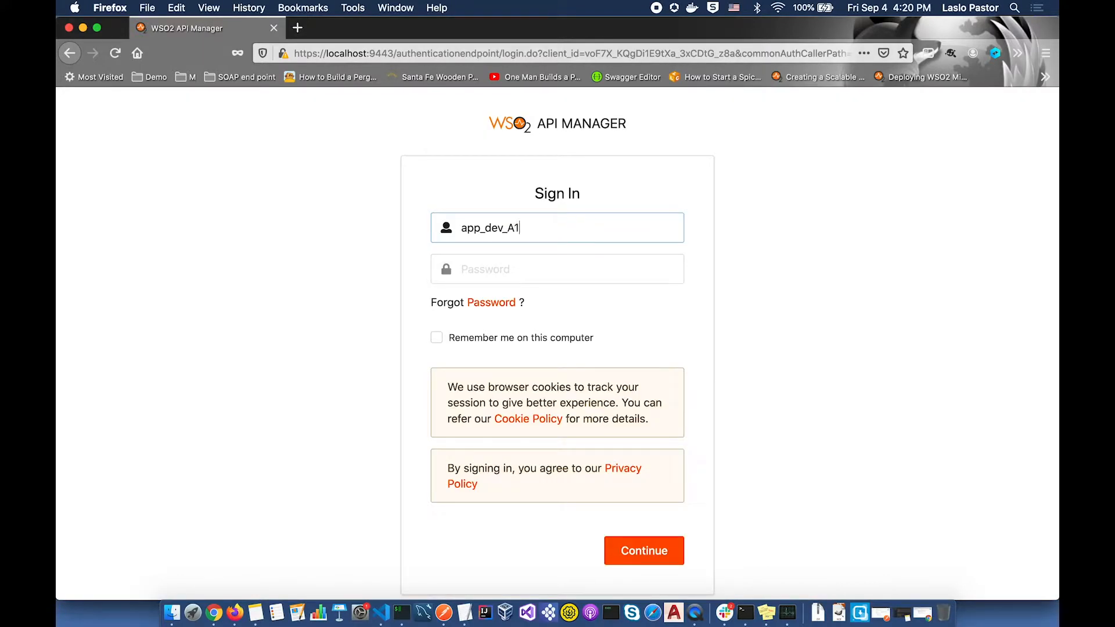
- Sign in to the Publisher with the user's password
key(Tab)
text(••••••)
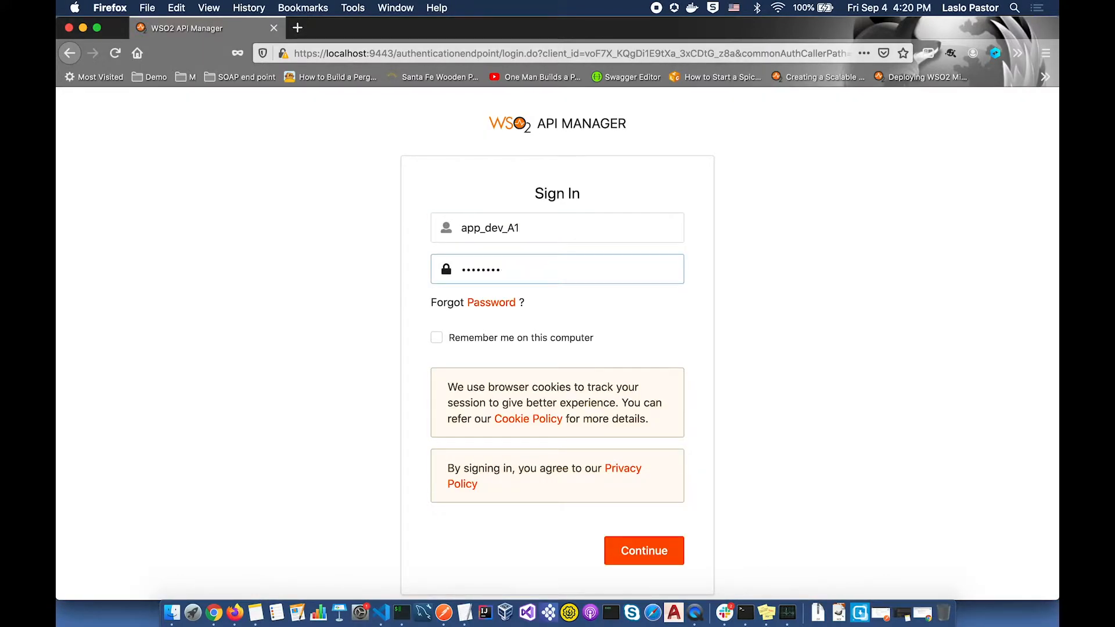
key(Return)
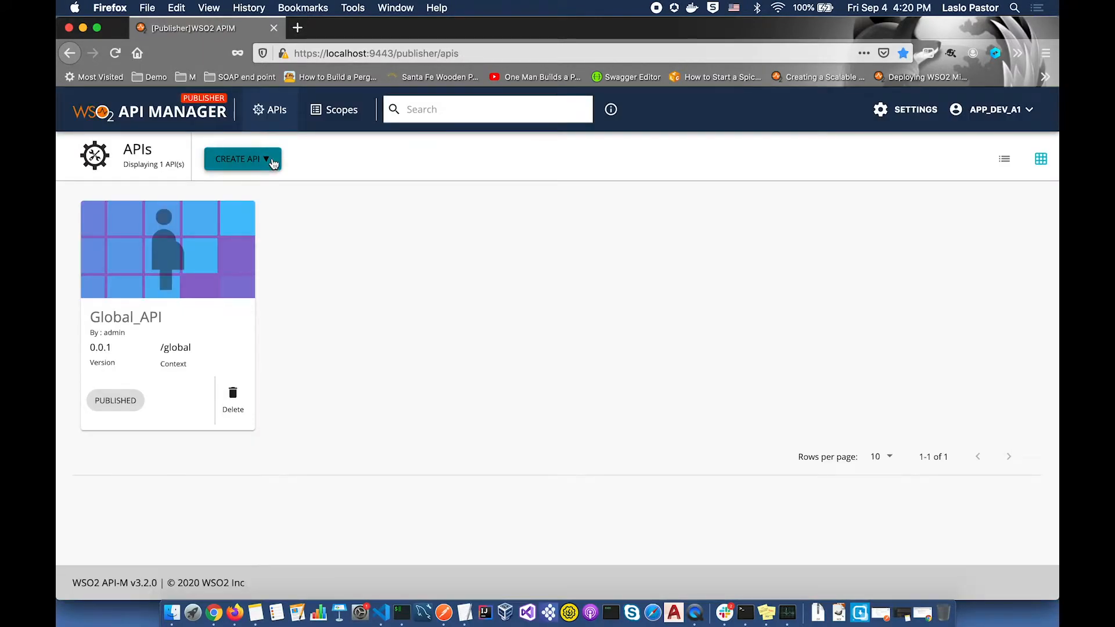
- Start a new REST API named A_team_API with context a_team and version 0.0.1
click(272, 161)
click(266, 195)
text(A_team_PA)
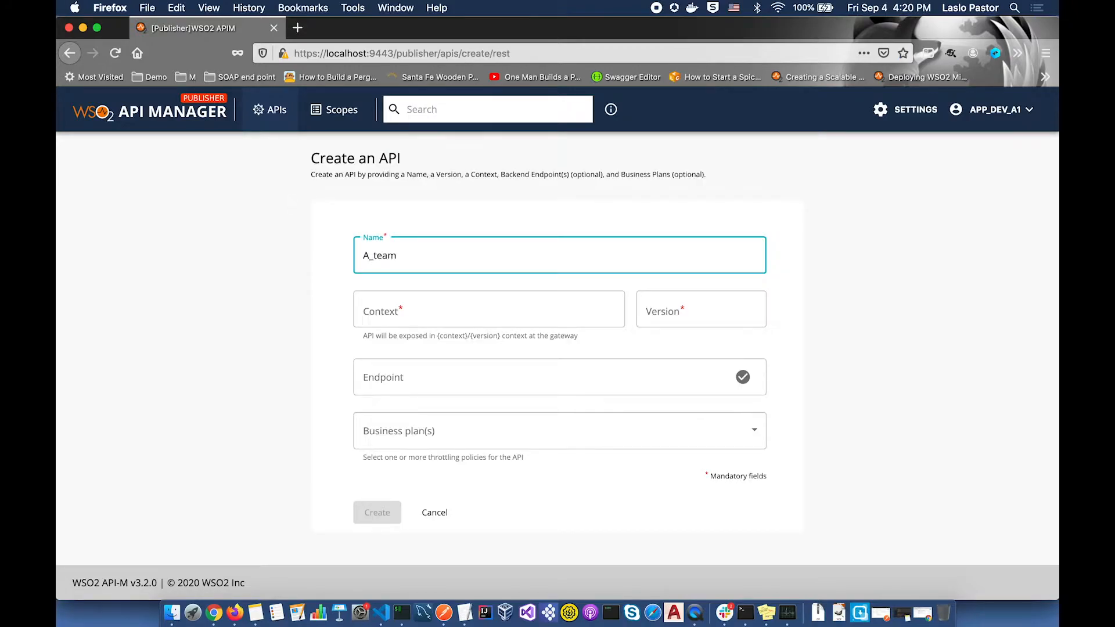
key(BackSpace)
key(BackSpace)
text(API)
key(Tab)
text(a_team)
key(Tab)
text(0.0.1)
click(389, 387)
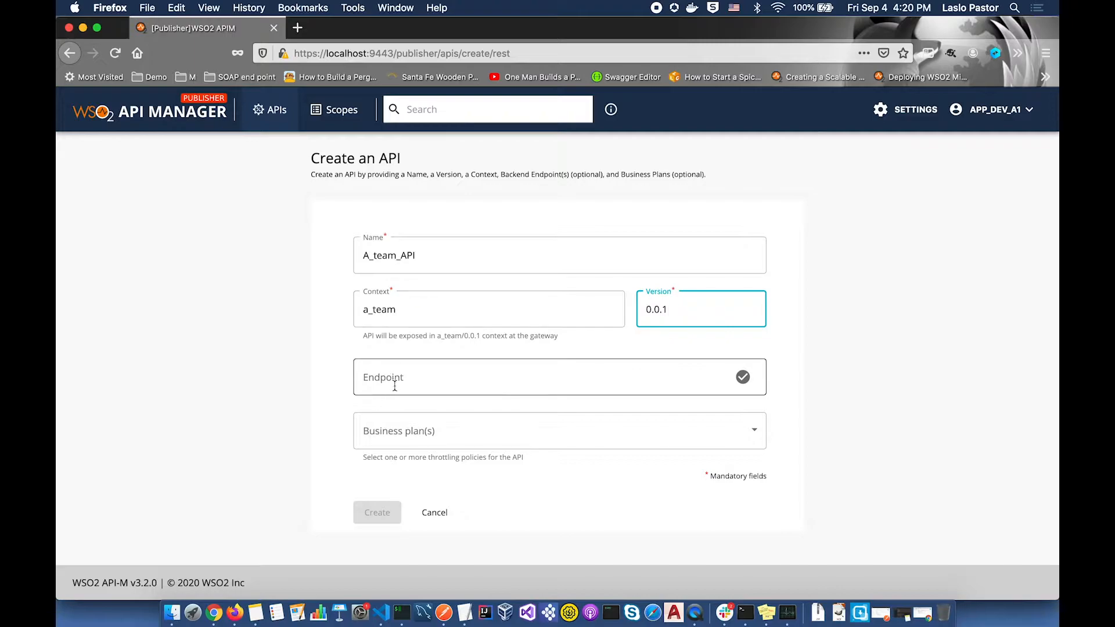
text(http://localhost:8080/a_team)
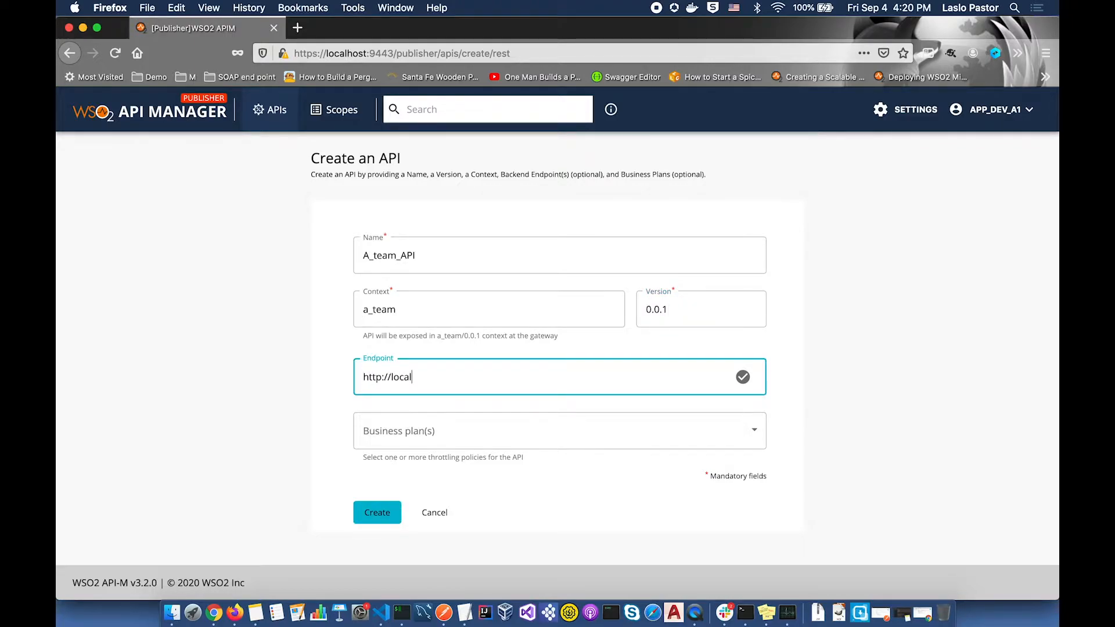
click(444, 431)
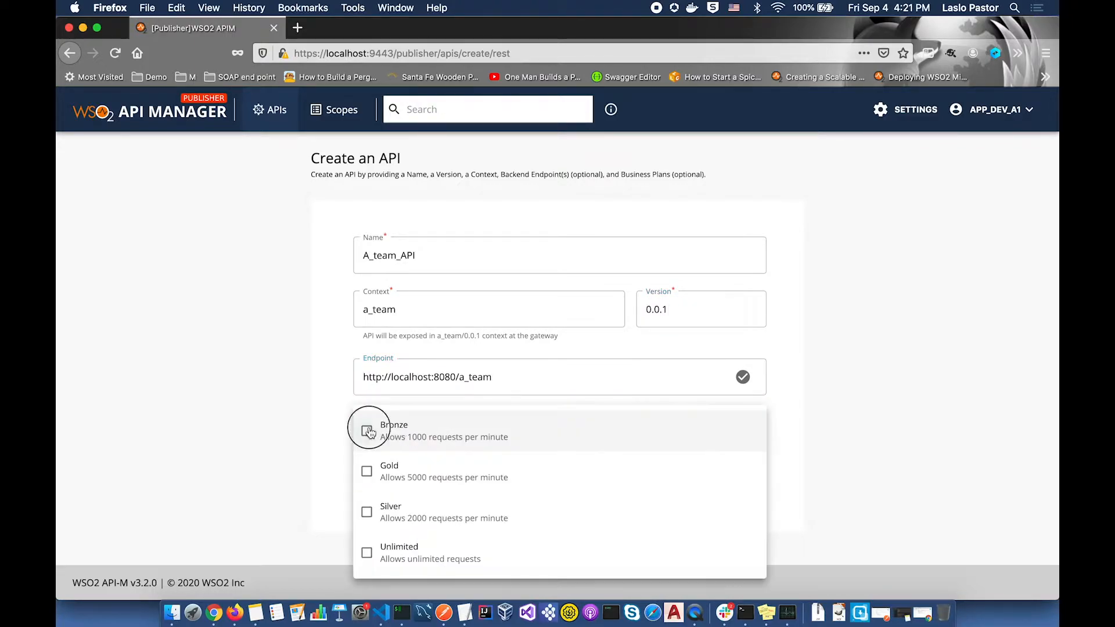
click(366, 428)
click(311, 442)
click(374, 514)
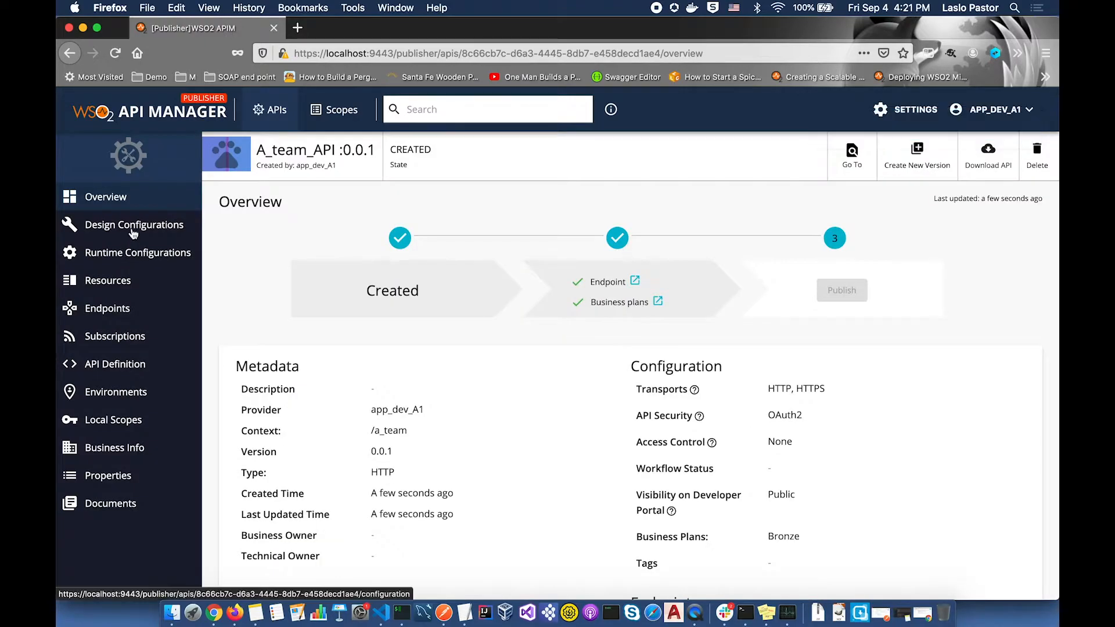
click(133, 226)
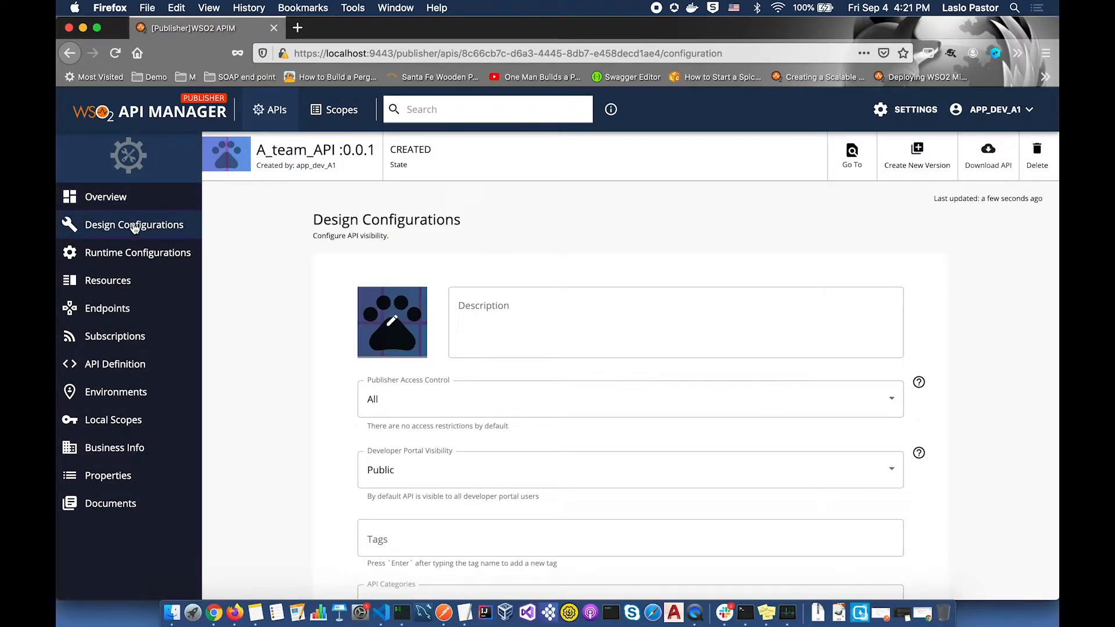
- Set A_team_API's publisher access control to restrict by role, allowing only TEAM_A
scroll(639, 302, down, 3)
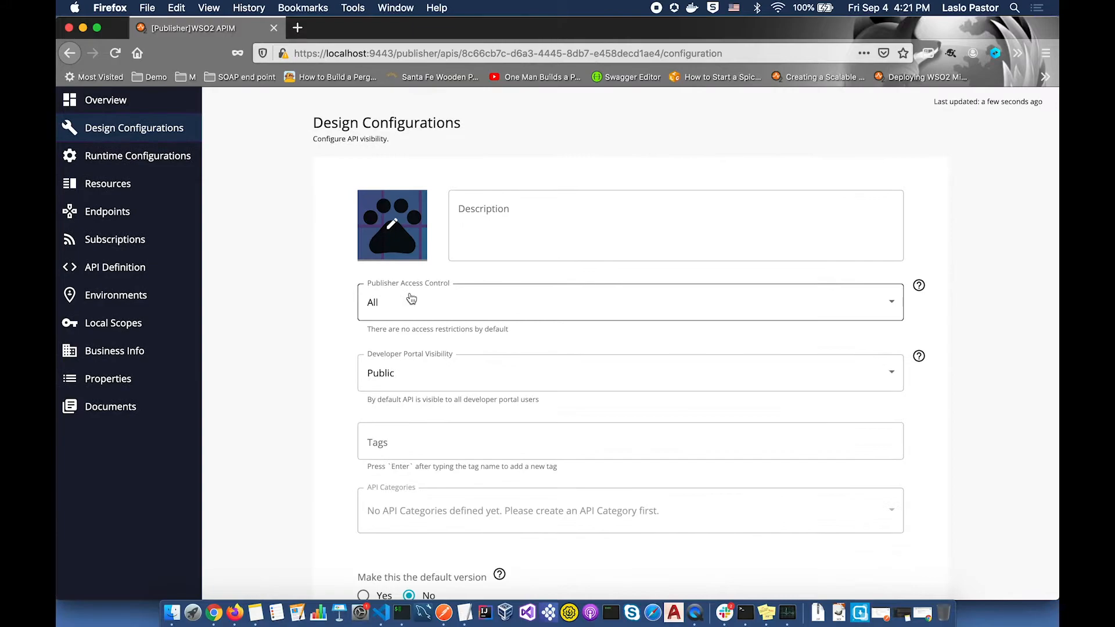
click(842, 306)
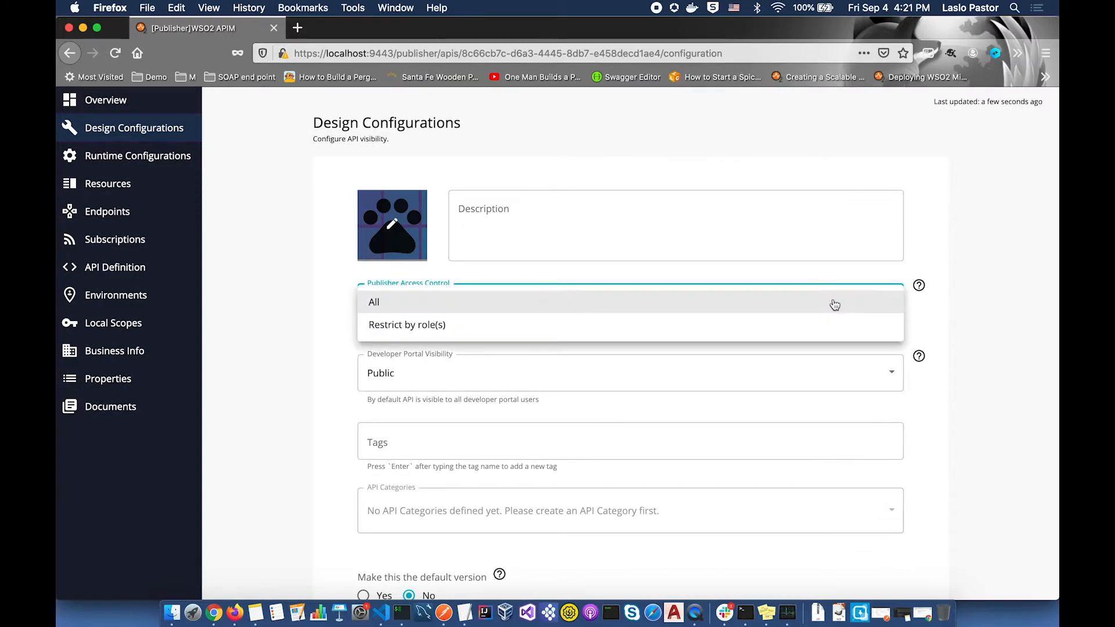
click(782, 328)
click(608, 361)
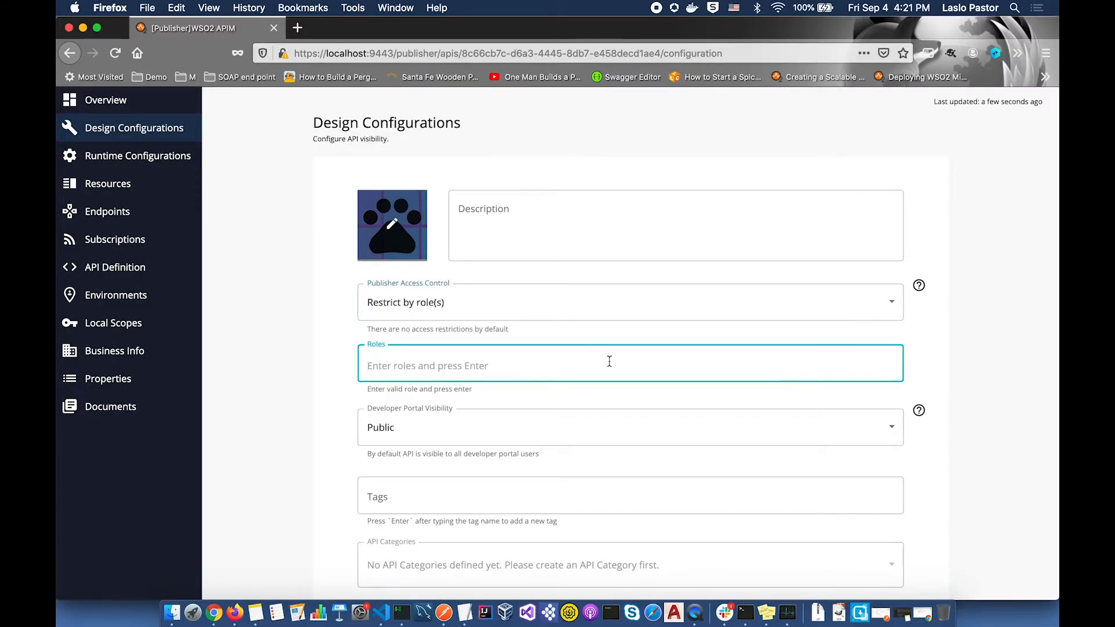
text(TEAM_A)
key(Return)
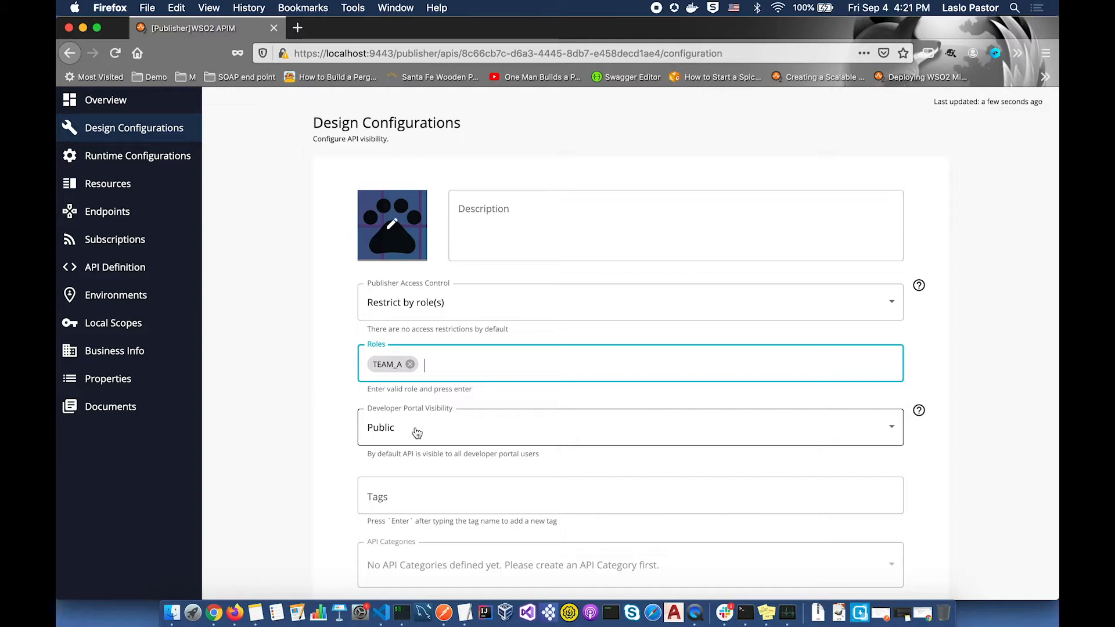
scroll(416, 433, down, 3)
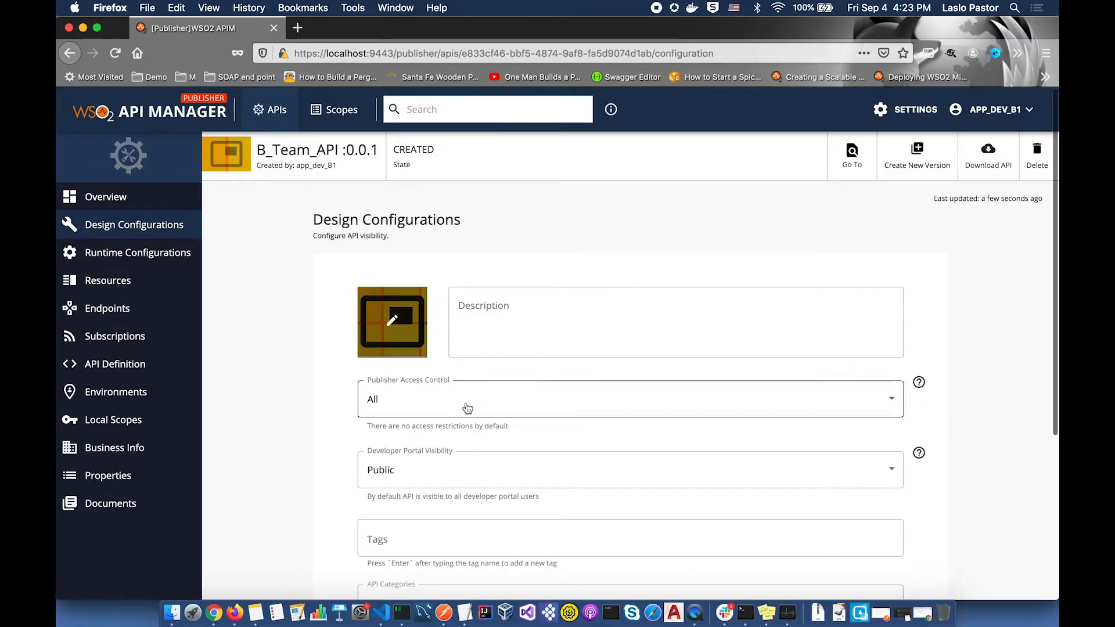
- Restrict B_Team_API's publisher access to the TEAM_B role, then start entering the team lead username
click(468, 408)
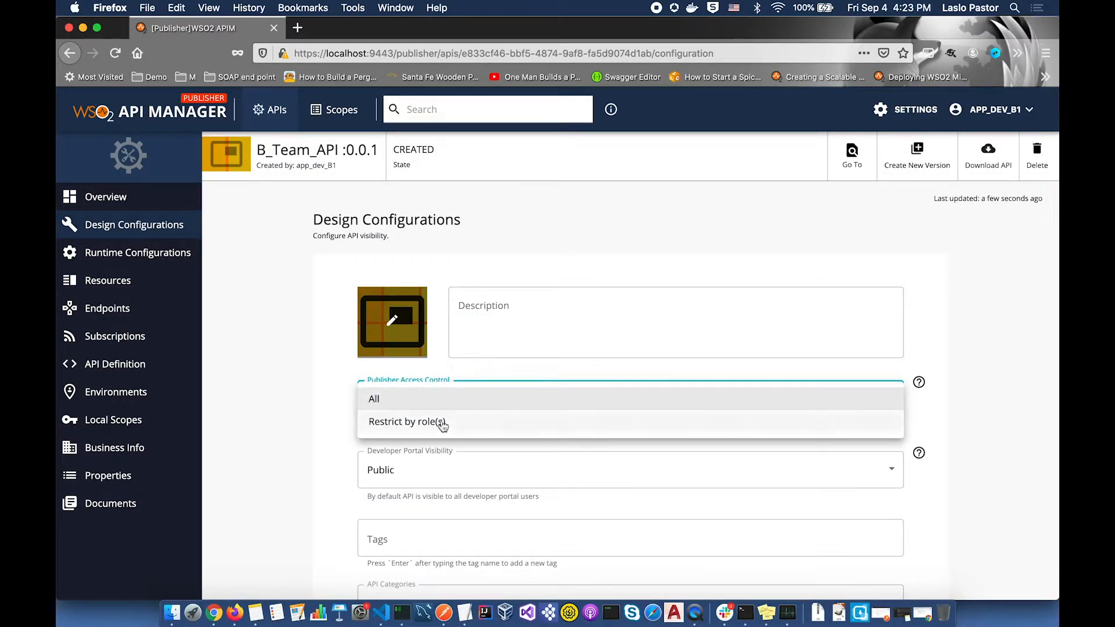
click(442, 422)
click(447, 463)
text(TEAM_B)
key(Return)
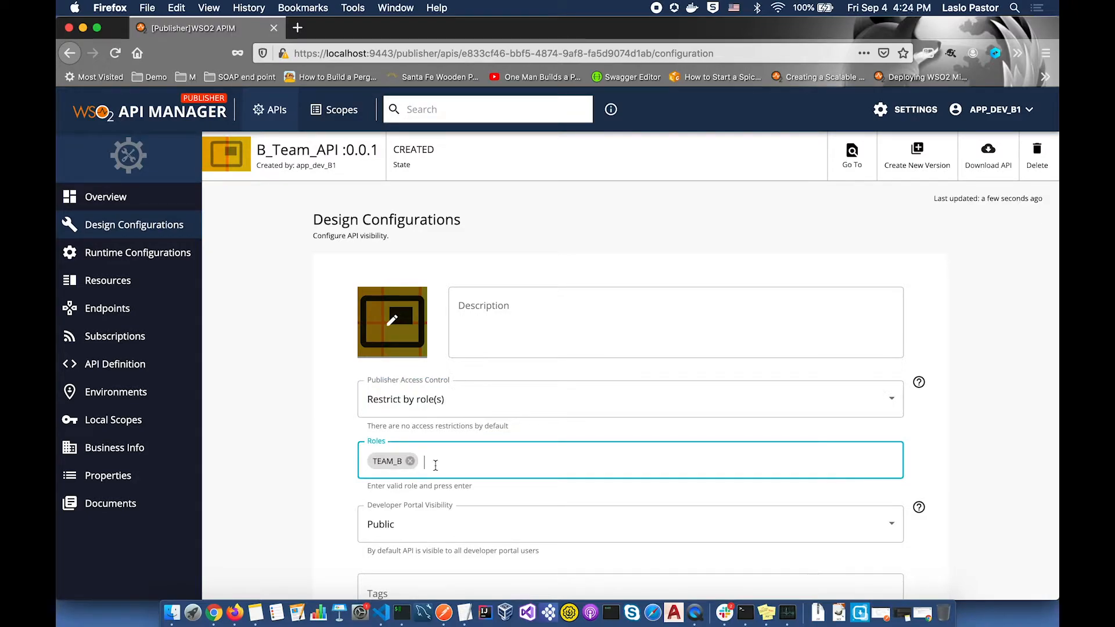
text(N)
text(onExistingRole)
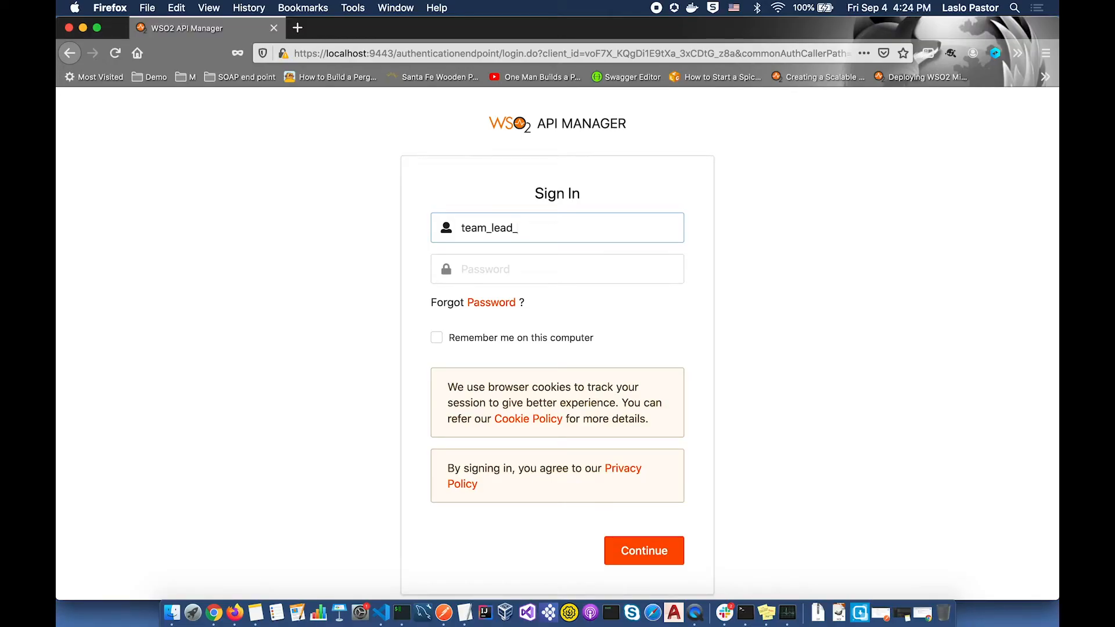
- Sign in as the team lead and publish A_team_API from its lifecycle page
key(Tab)
text(••••••••••)
key(Return)
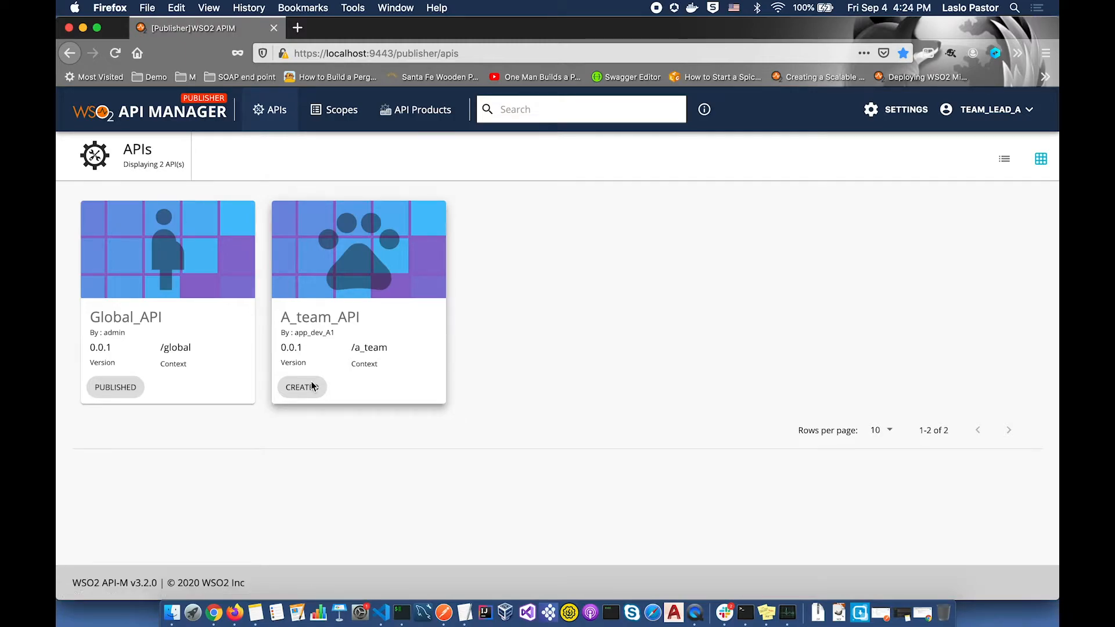
click(364, 276)
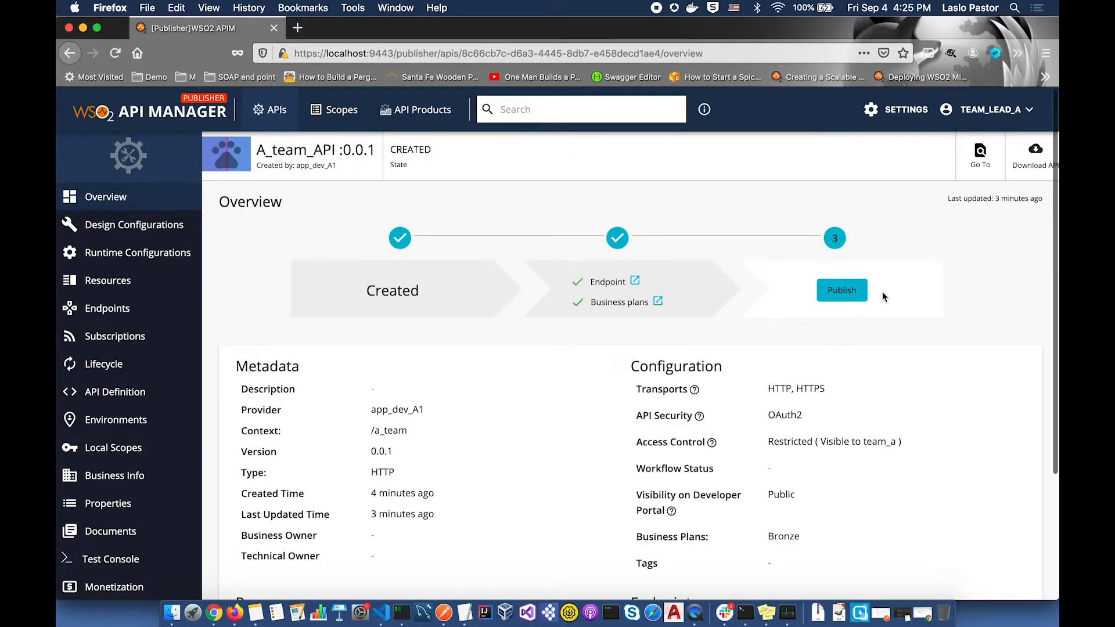
scroll(882, 292, down, 5)
click(842, 140)
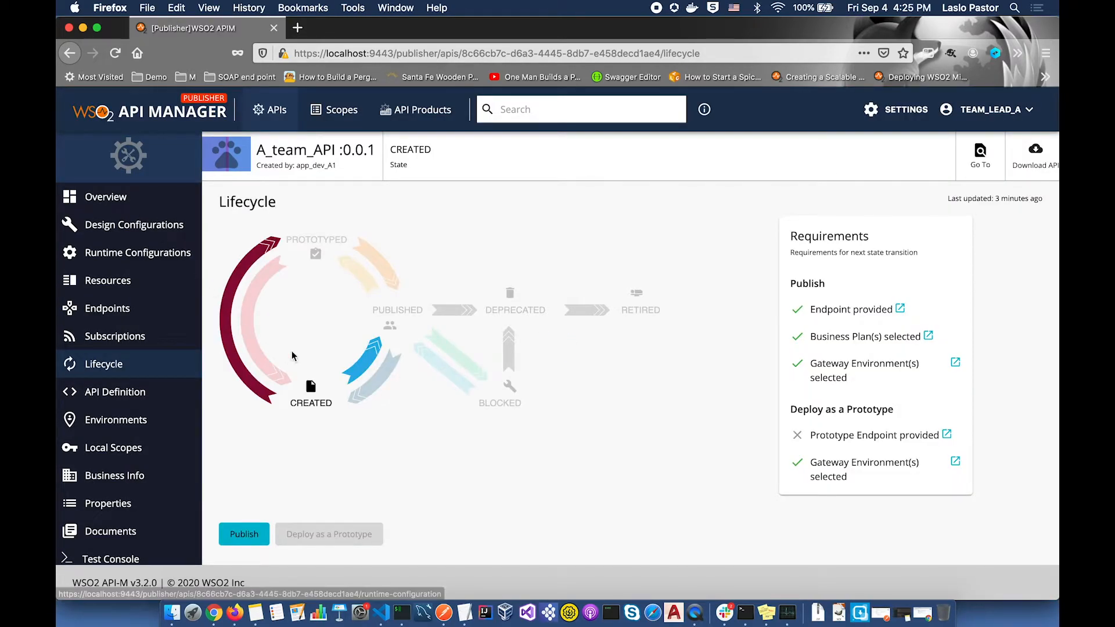
click(251, 533)
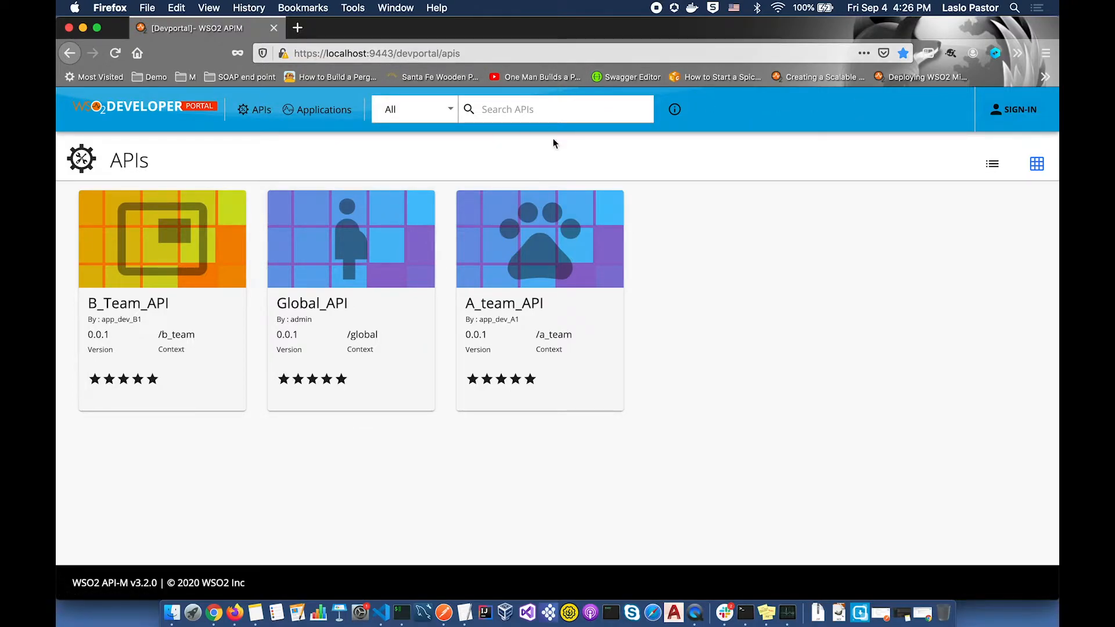
- Sign in again and open A_team_API's design configurations
click(369, 263)
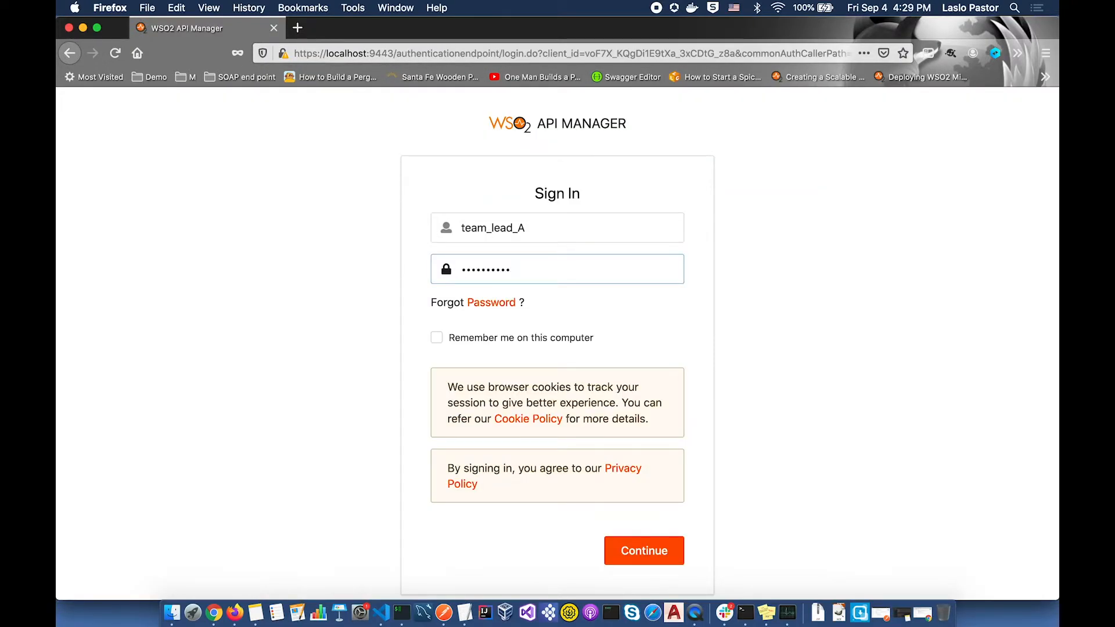
key(Return)
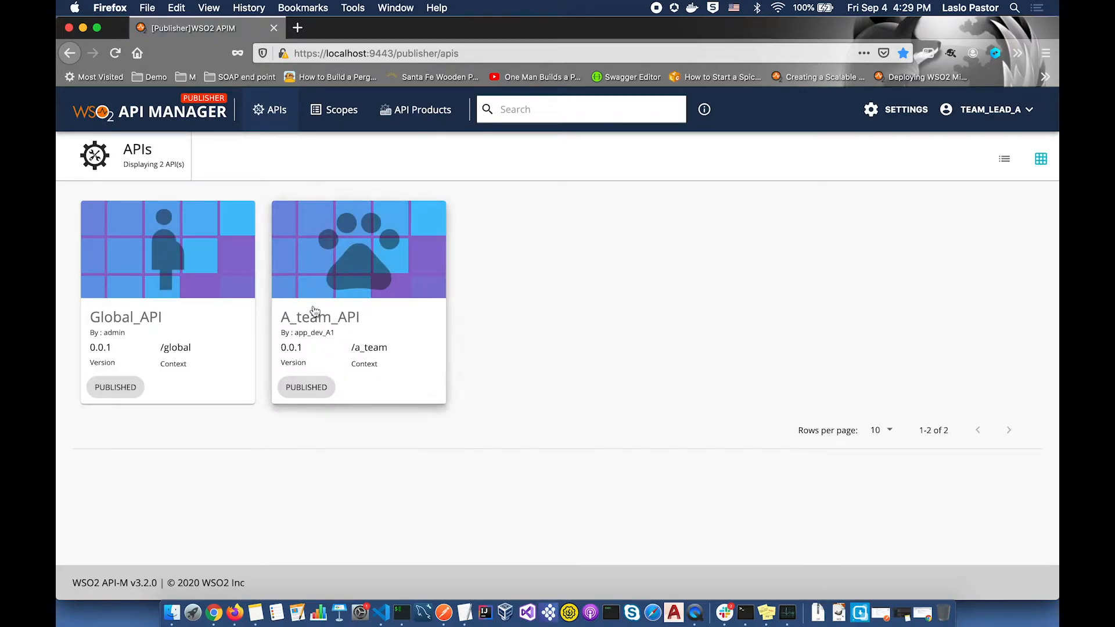
click(365, 279)
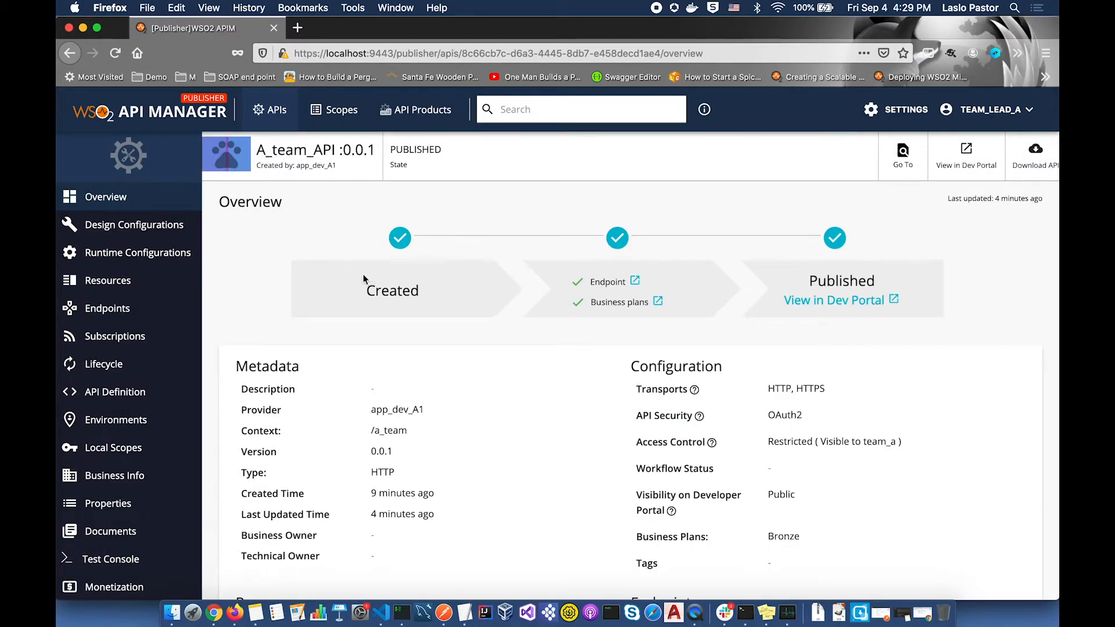
click(154, 225)
scroll(423, 394, down, 3)
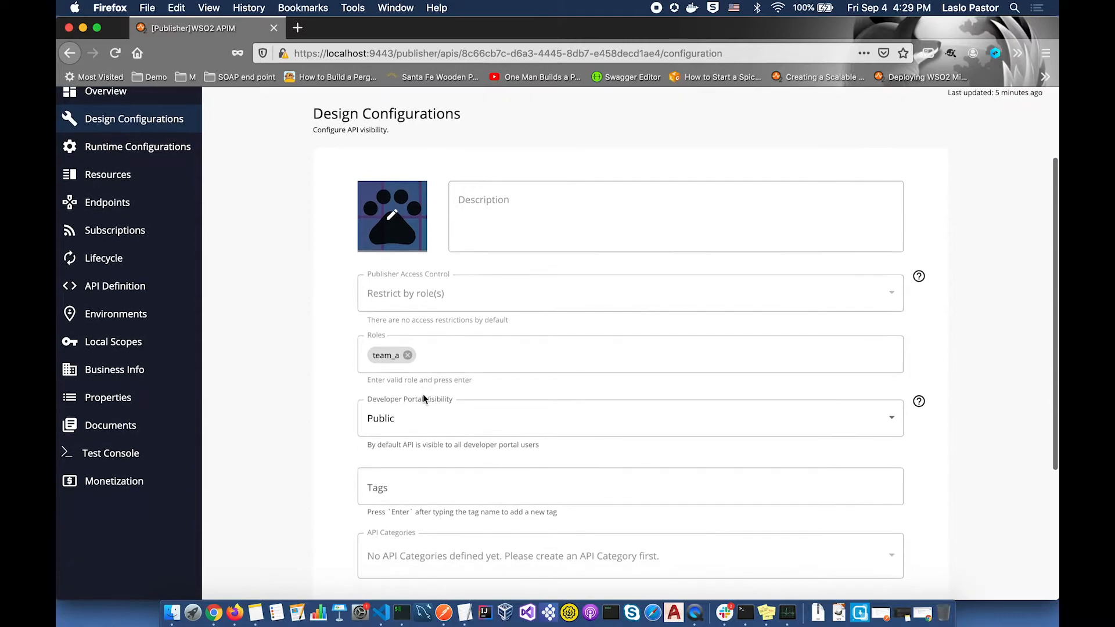
scroll(453, 417, down, 2)
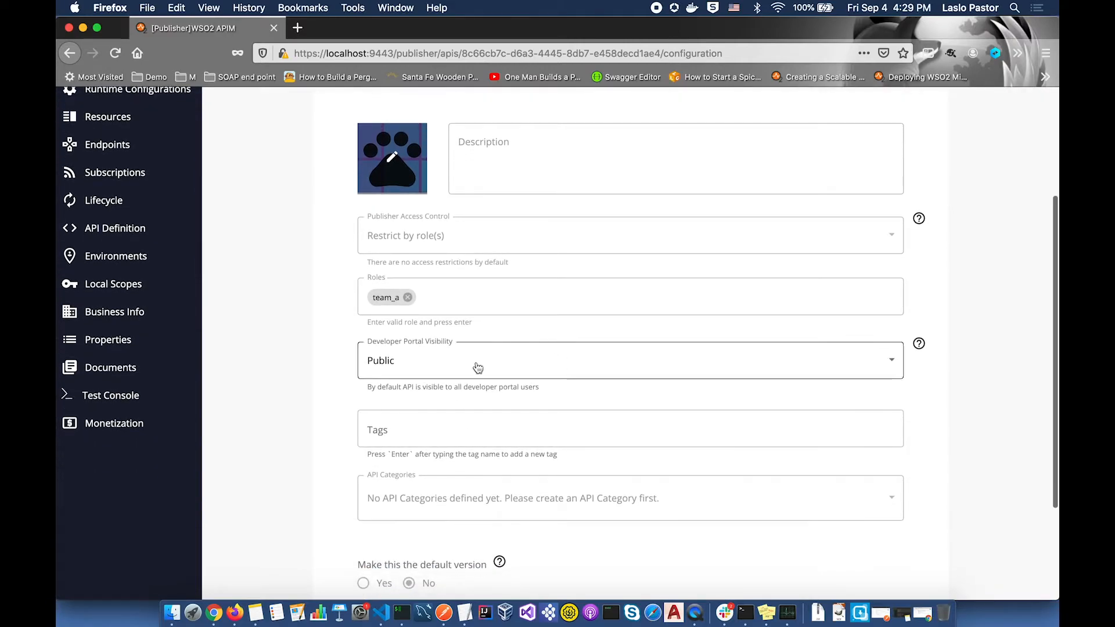
- Restrict Developer Portal visibility to the FIN and ACC roles and save
click(890, 361)
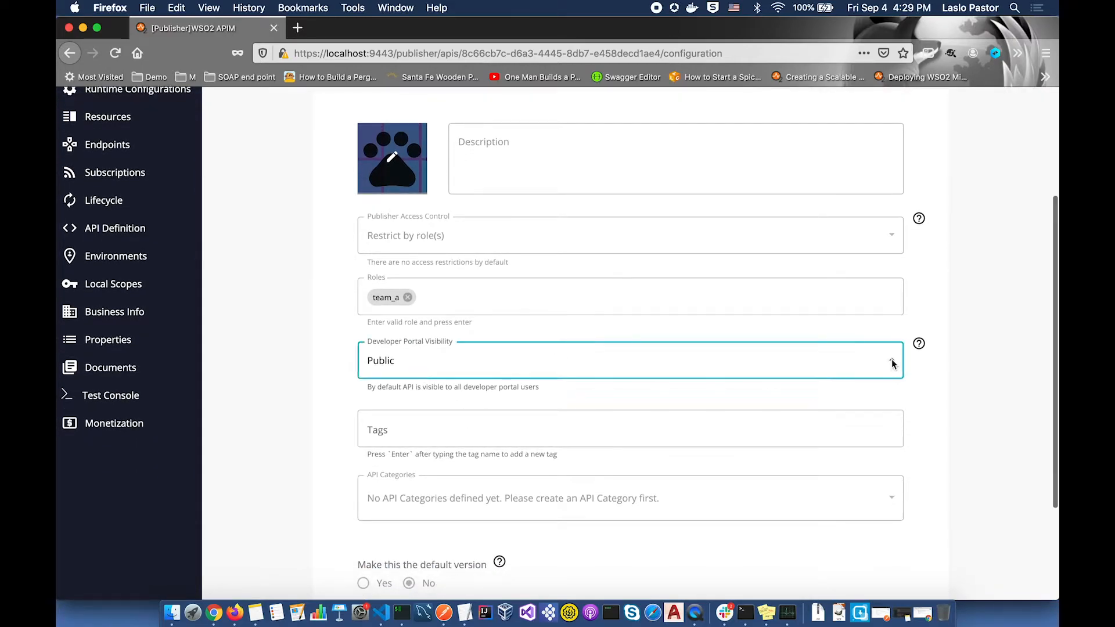
click(726, 385)
click(516, 422)
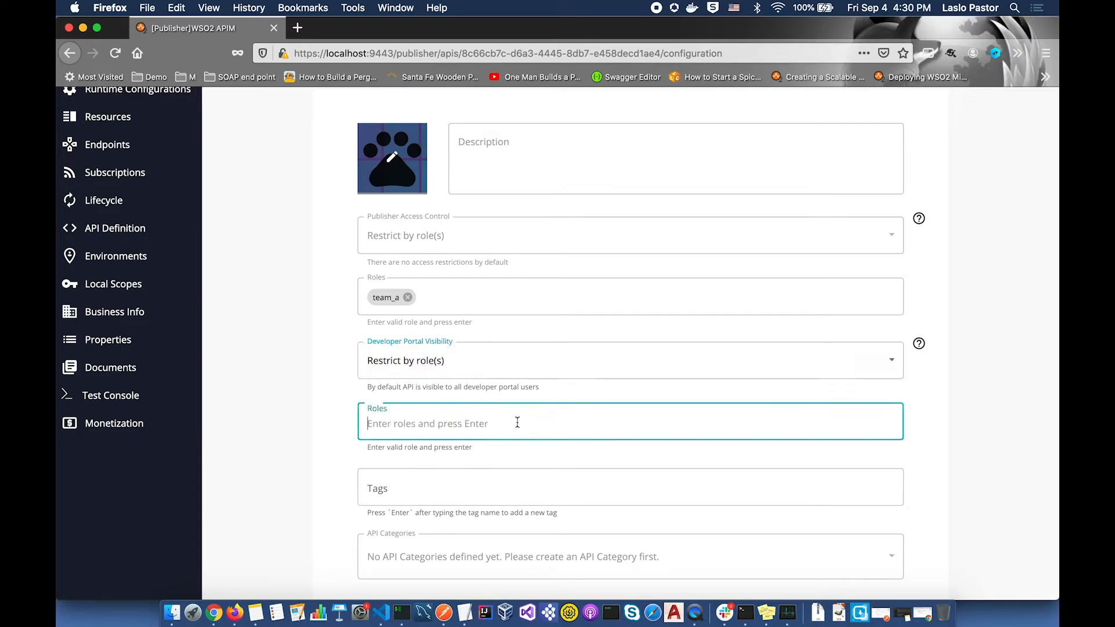
text(FIN)
key(Return)
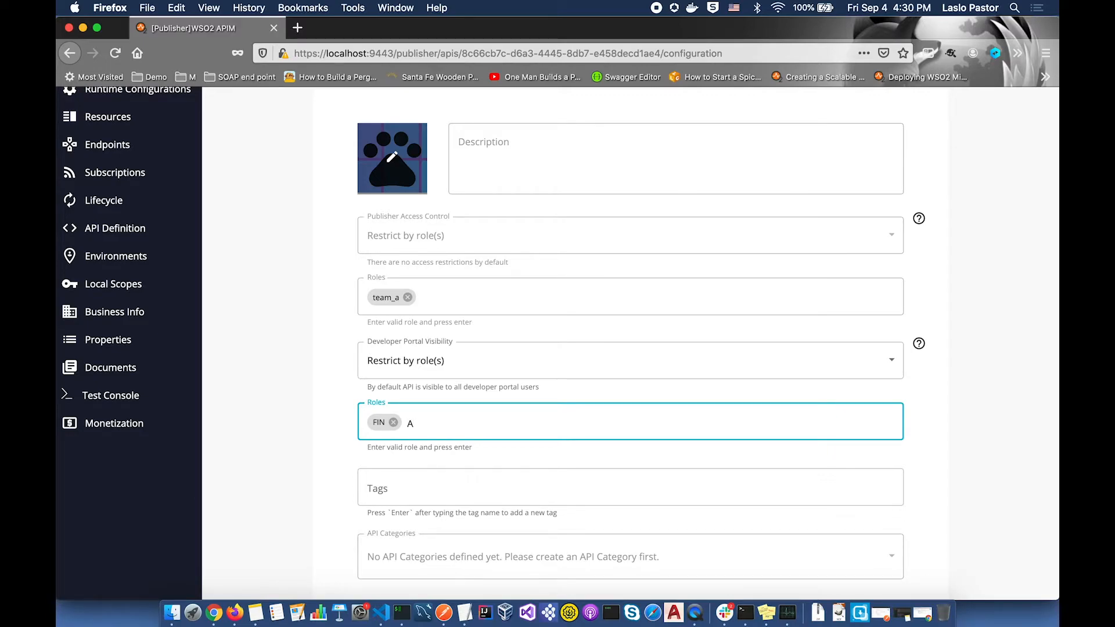
key(Return)
scroll(631, 343, down, 4)
click(379, 485)
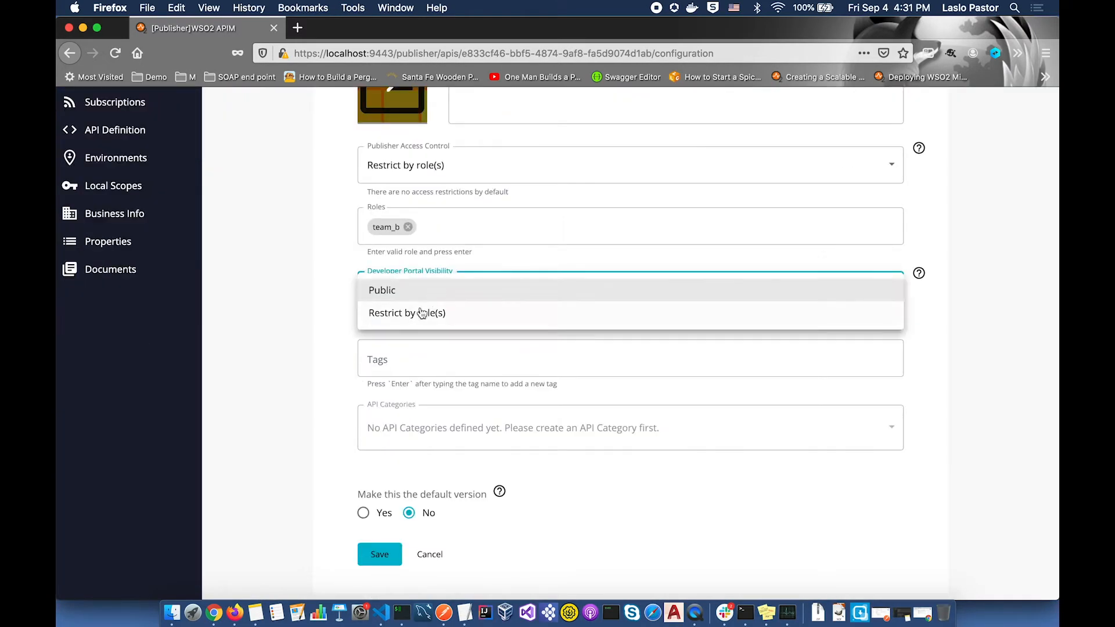
- Restrict B_Team_API's Developer Portal visibility to the FIN role and save
click(423, 313)
click(407, 357)
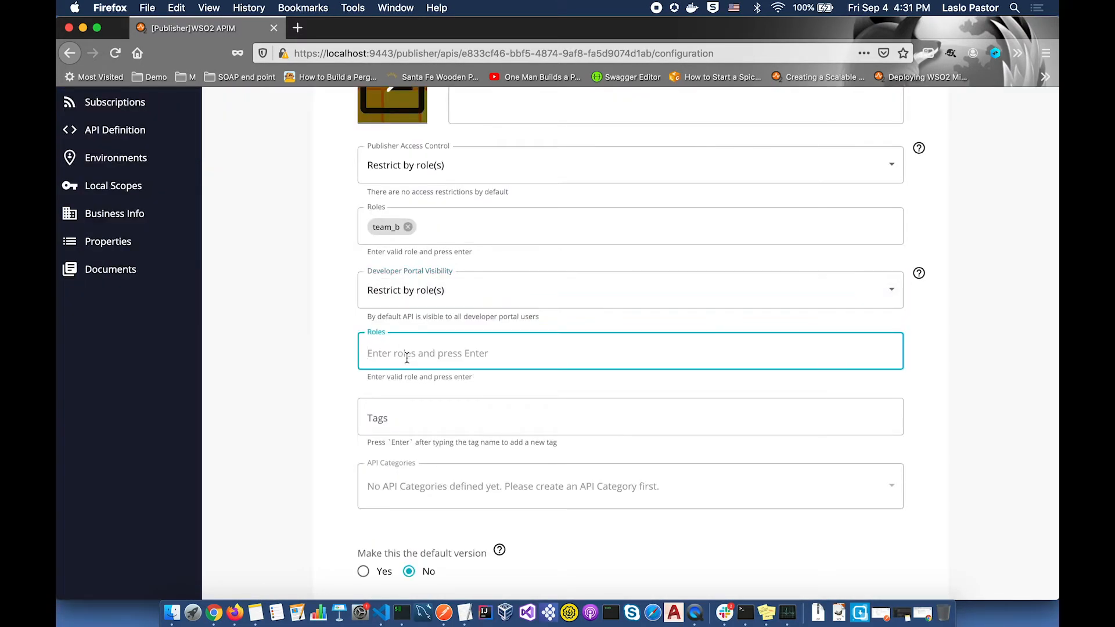
text(FIN)
key(Return)
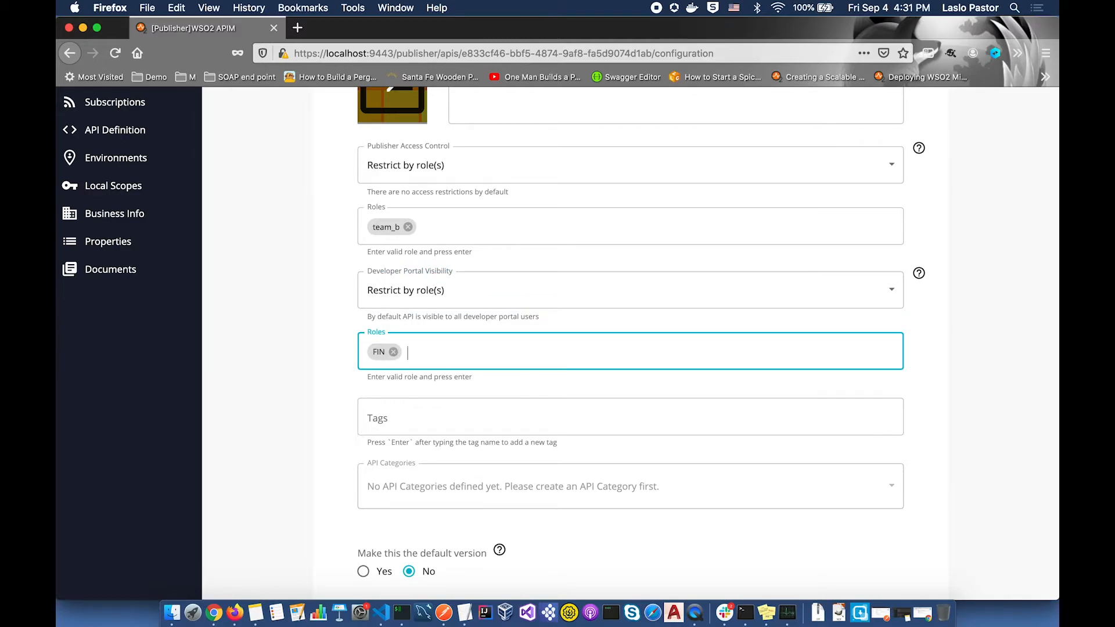
scroll(630, 343, down, 3)
click(380, 524)
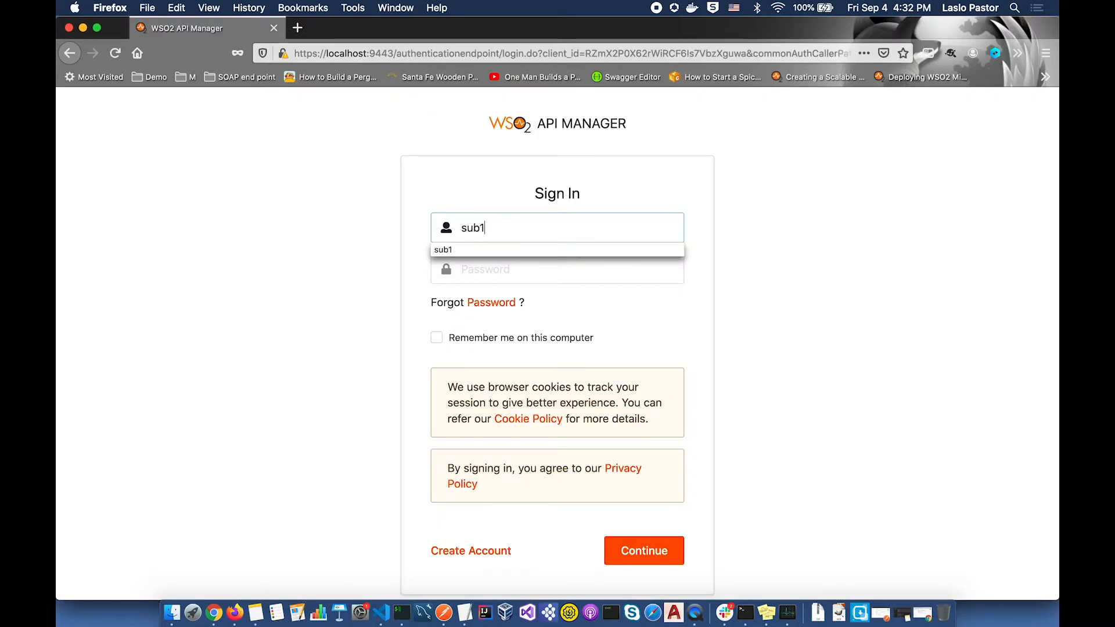
- Enter the subscriber's password and sign in to the Developer Portal to check the listed APIs
key(Tab)
text(••)
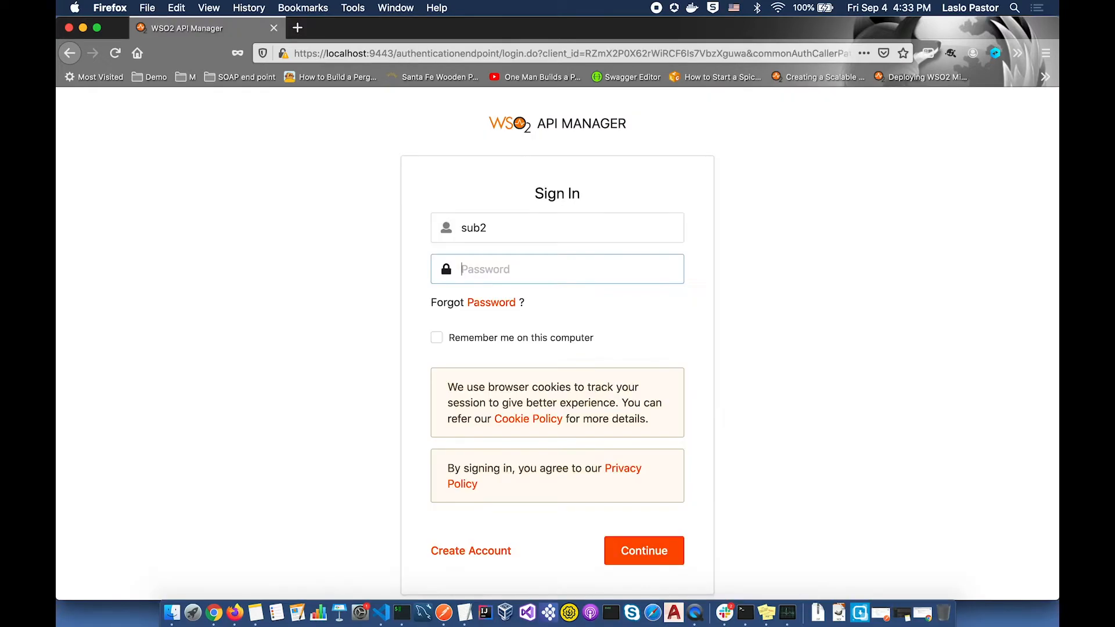
text(•)
key(Return)
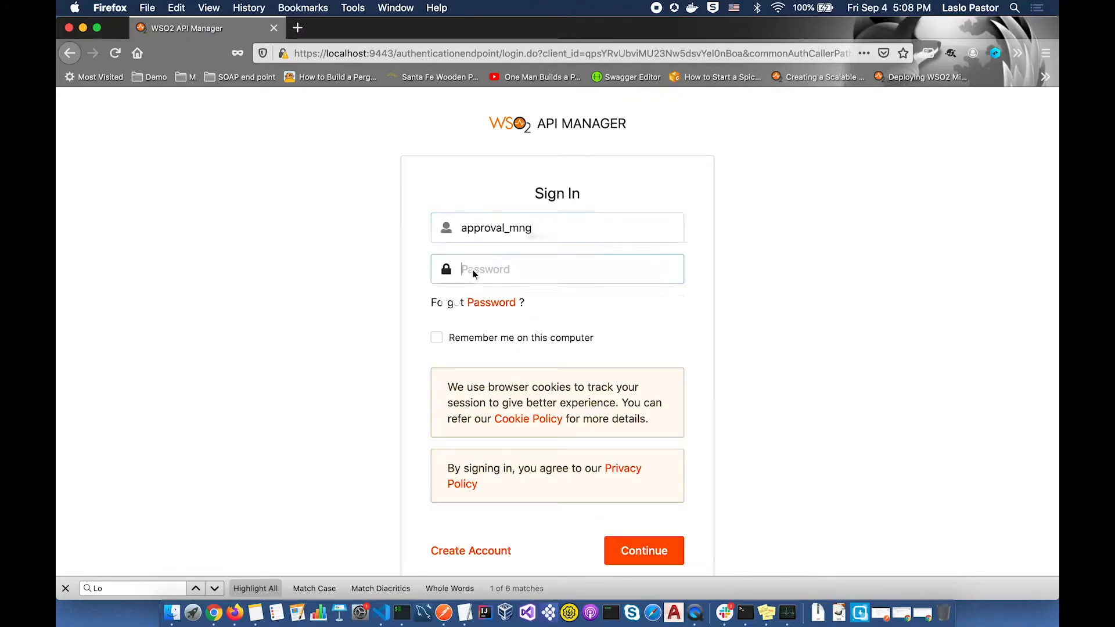
- Sign in as the approval manager, confirm no tasks are pending, then begin the Management Console login
text(•)
key(Return)
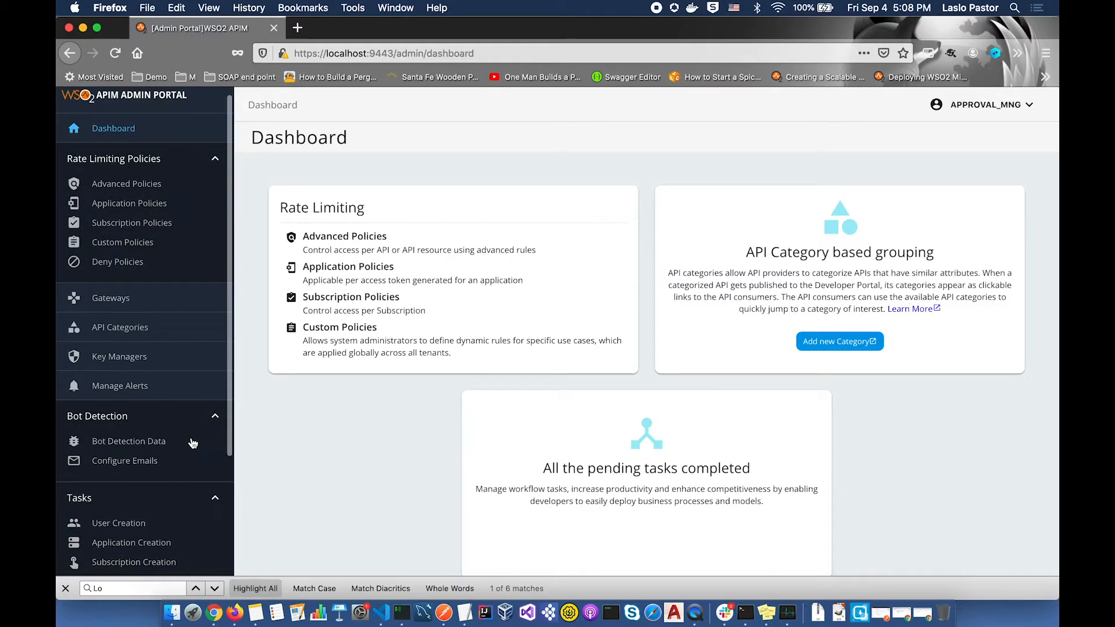
scroll(191, 441, down, 5)
scroll(193, 443, down, 1)
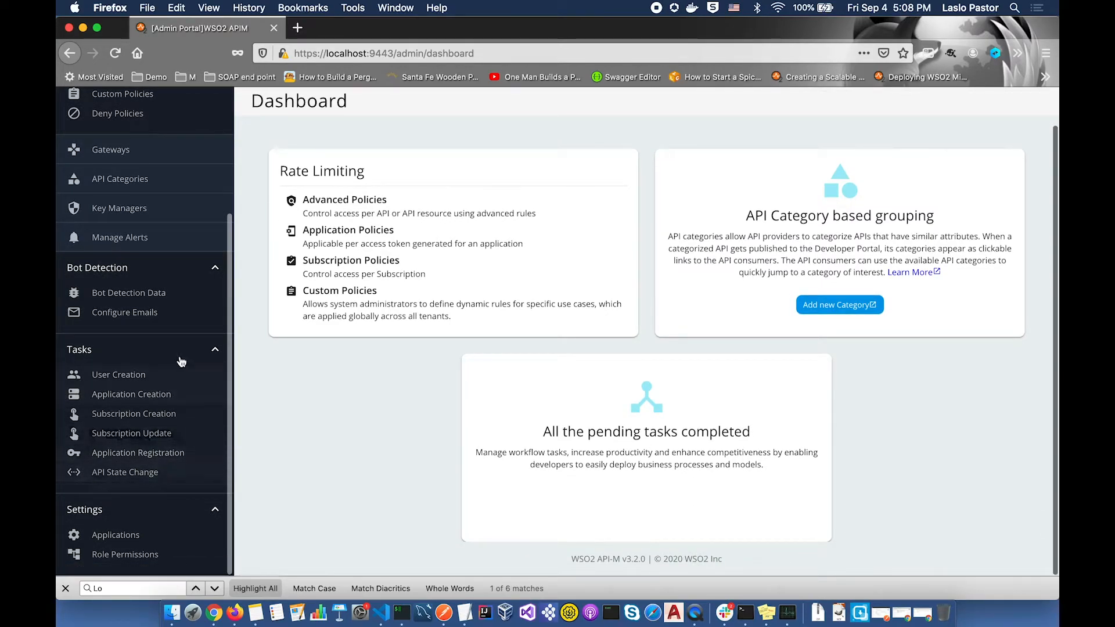
text(ad)
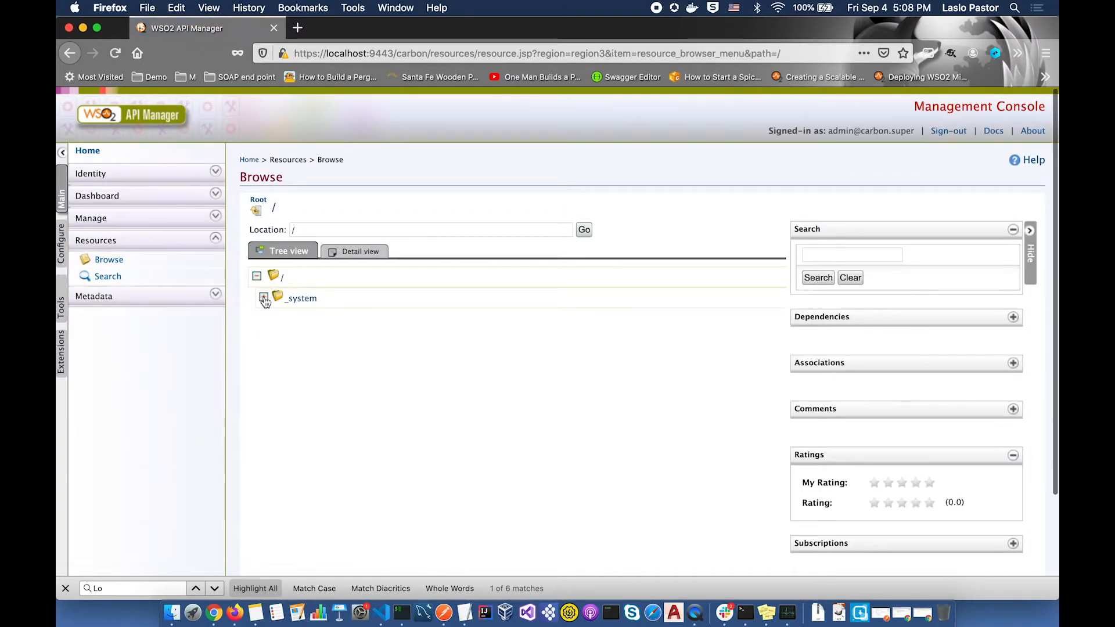
- Browse to /_system/governance/apimgt/applicationdata/workflow-extensions.xml and open it for text editing
click(263, 298)
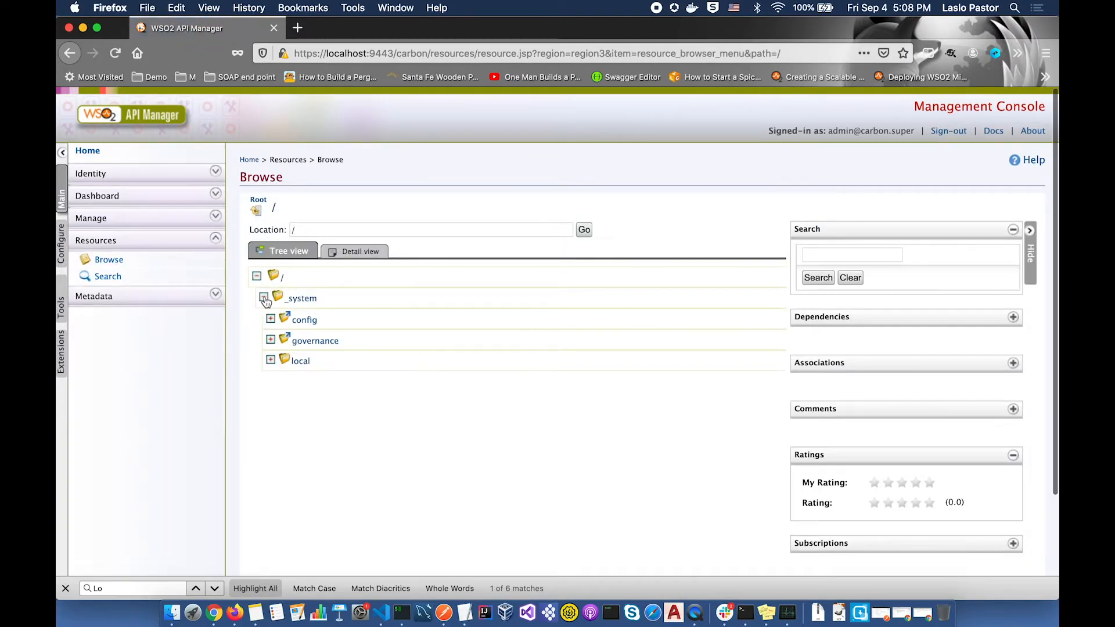
click(270, 340)
click(277, 360)
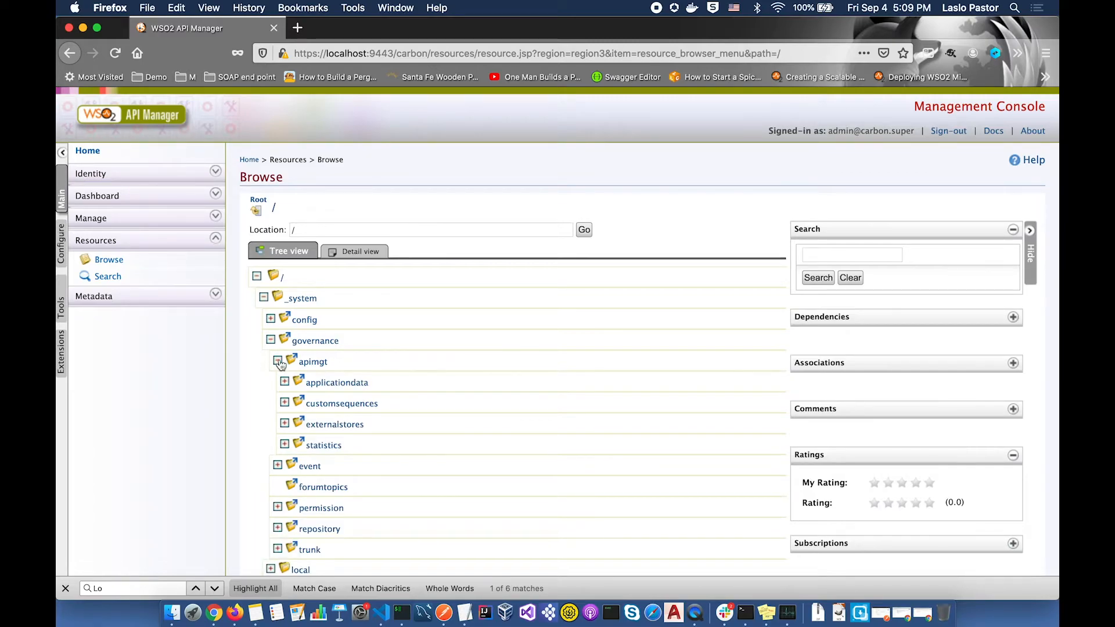
click(285, 382)
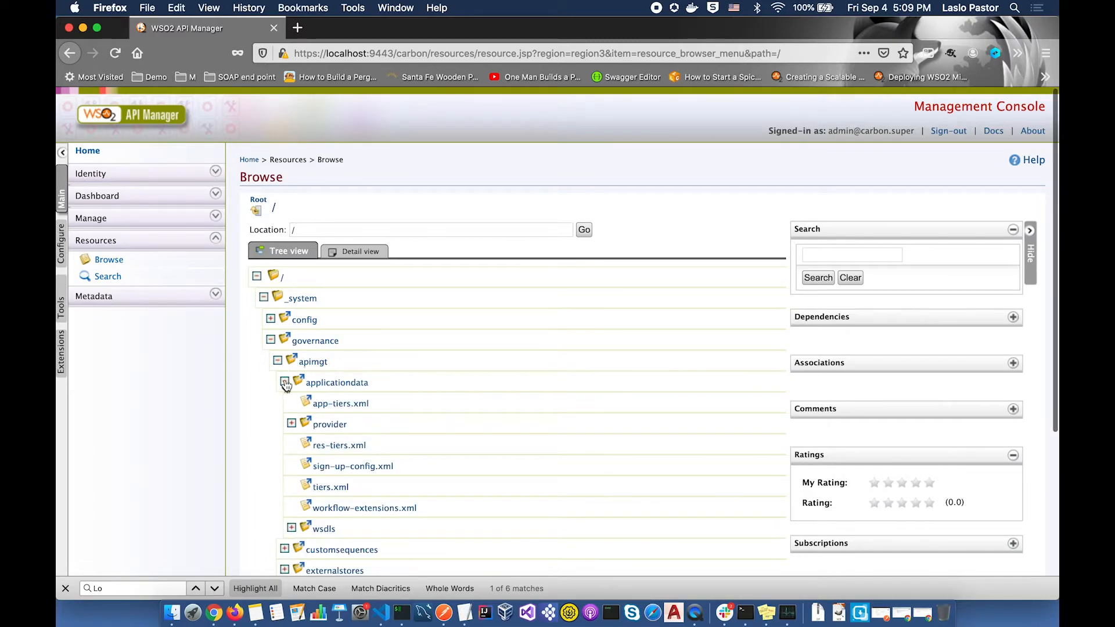
click(375, 509)
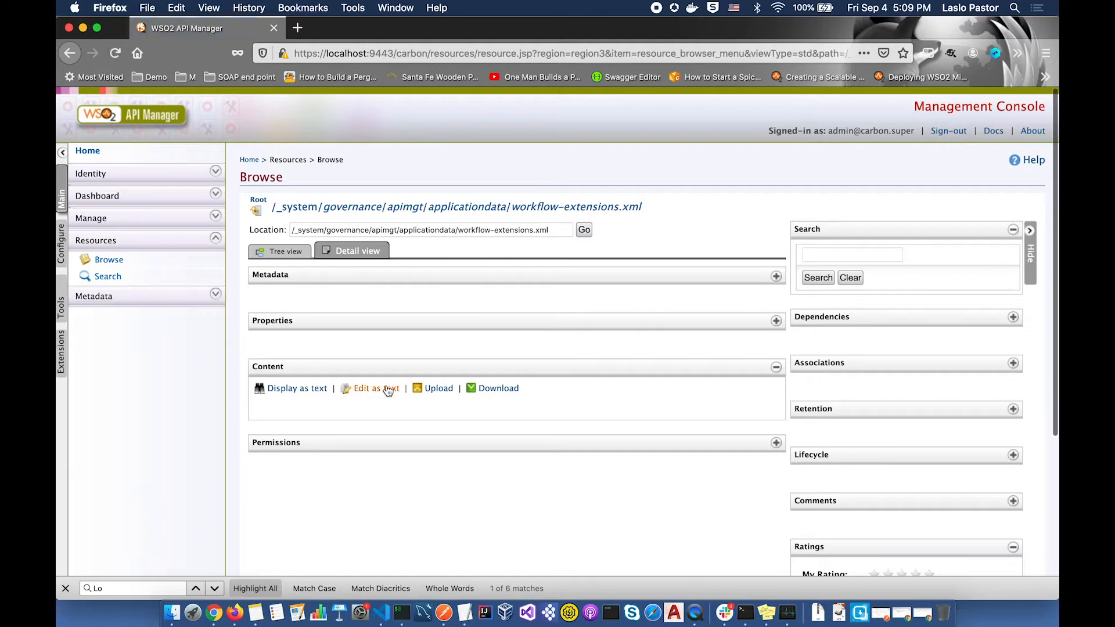
click(387, 389)
- Comment out the simple APIStateChange executor and uncomment the approval APIStateChange executor
scroll(596, 375, down, 3)
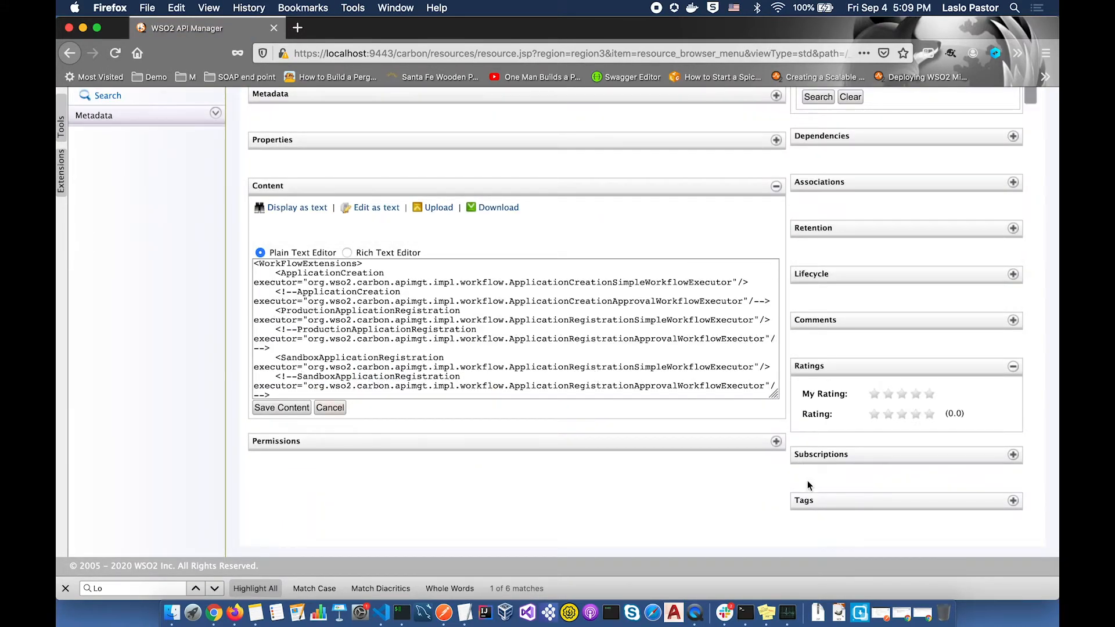
drag(776, 395, 845, 551)
scroll(714, 437, down, 10)
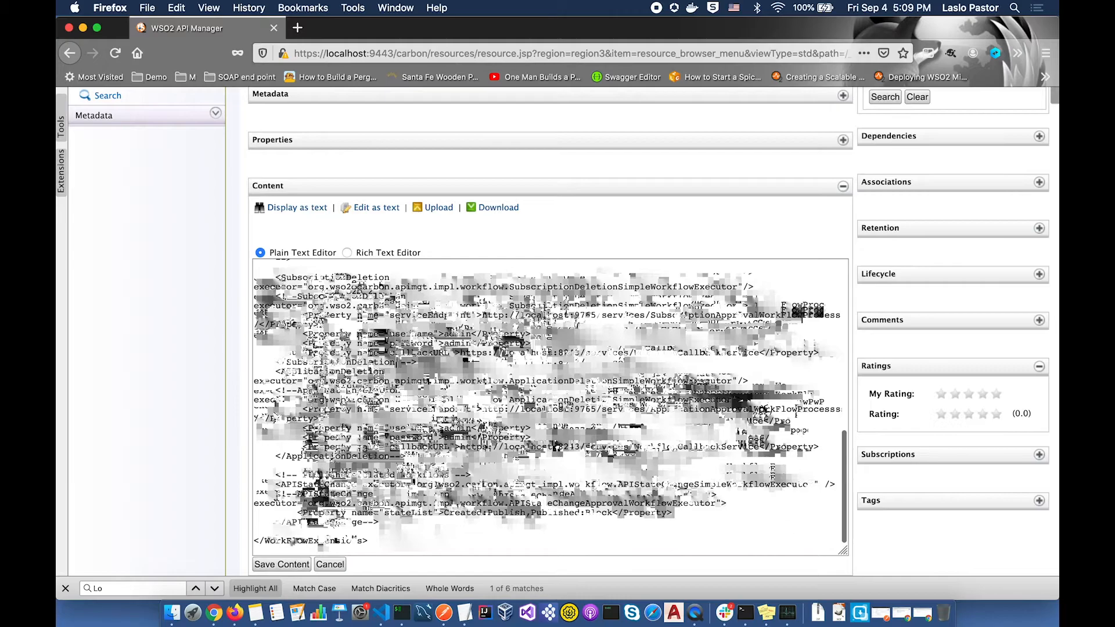
drag(277, 485, 404, 483)
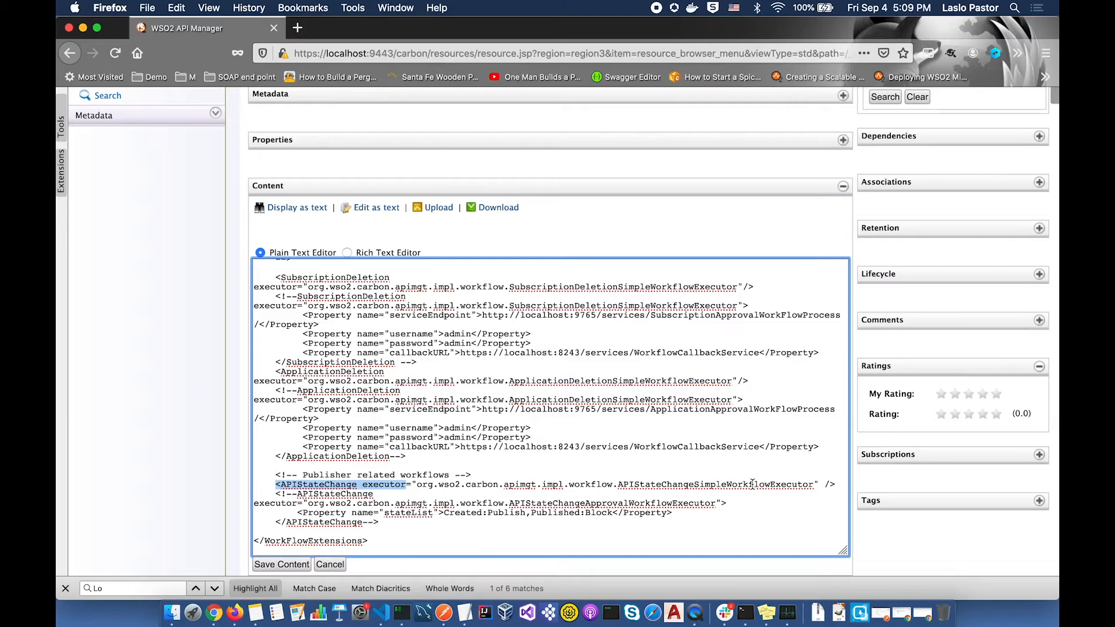
click(281, 490)
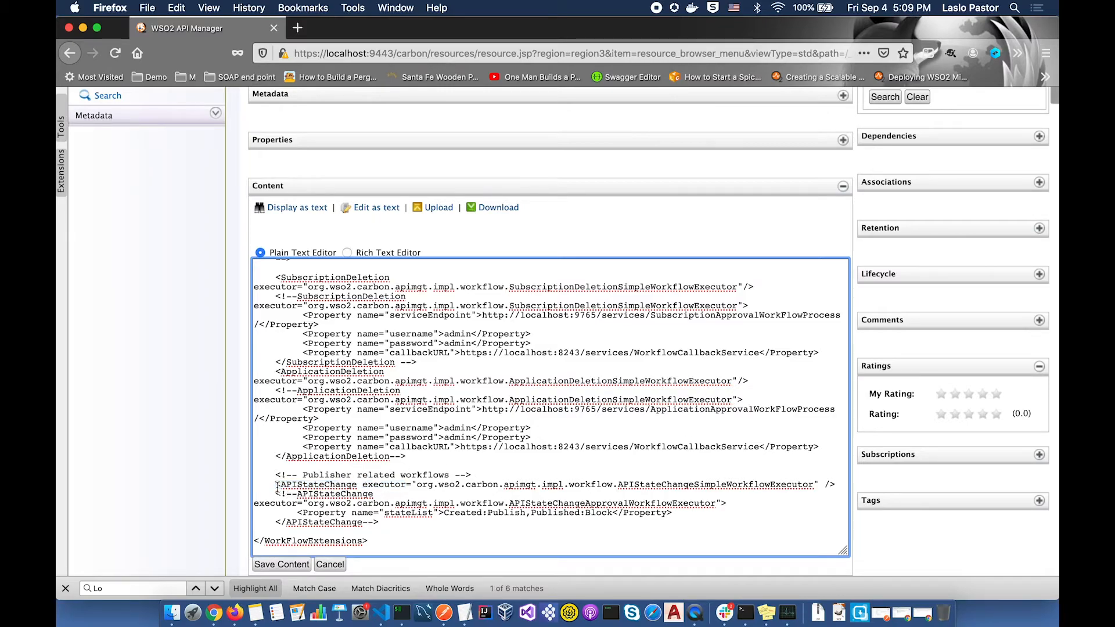
text(!<)
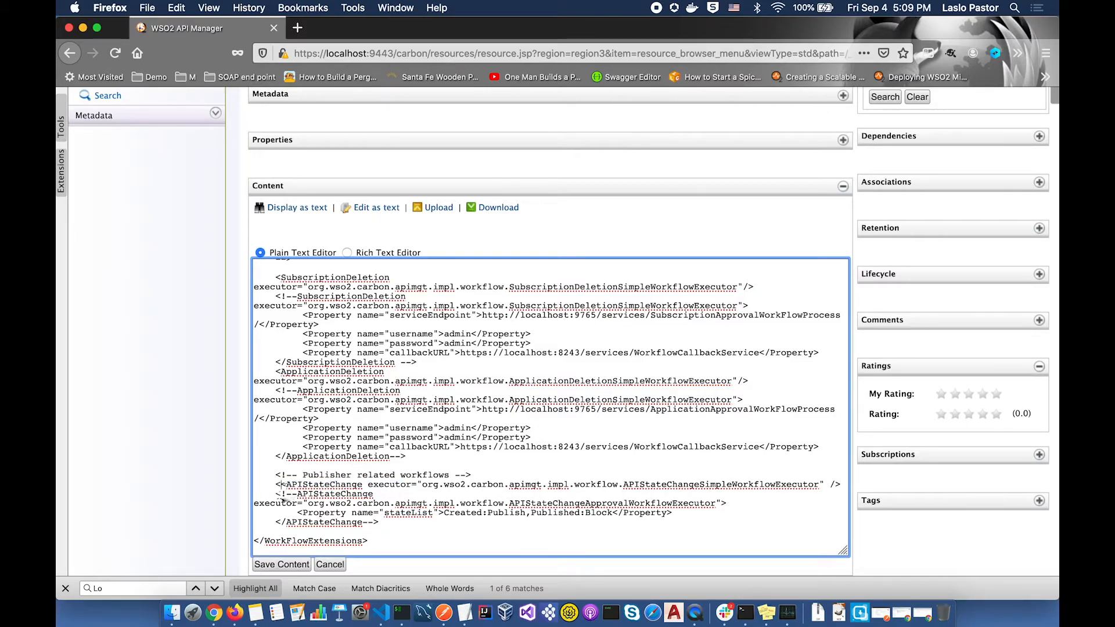
text(--)
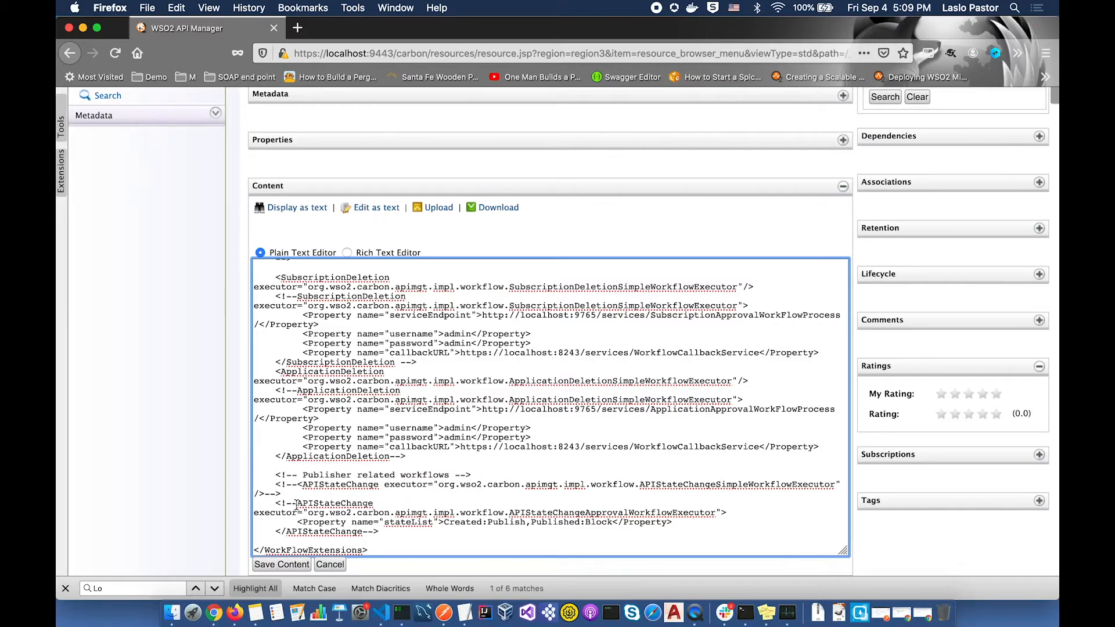
key(BackSpace)
key(BackSpace)
key(BackSpace)
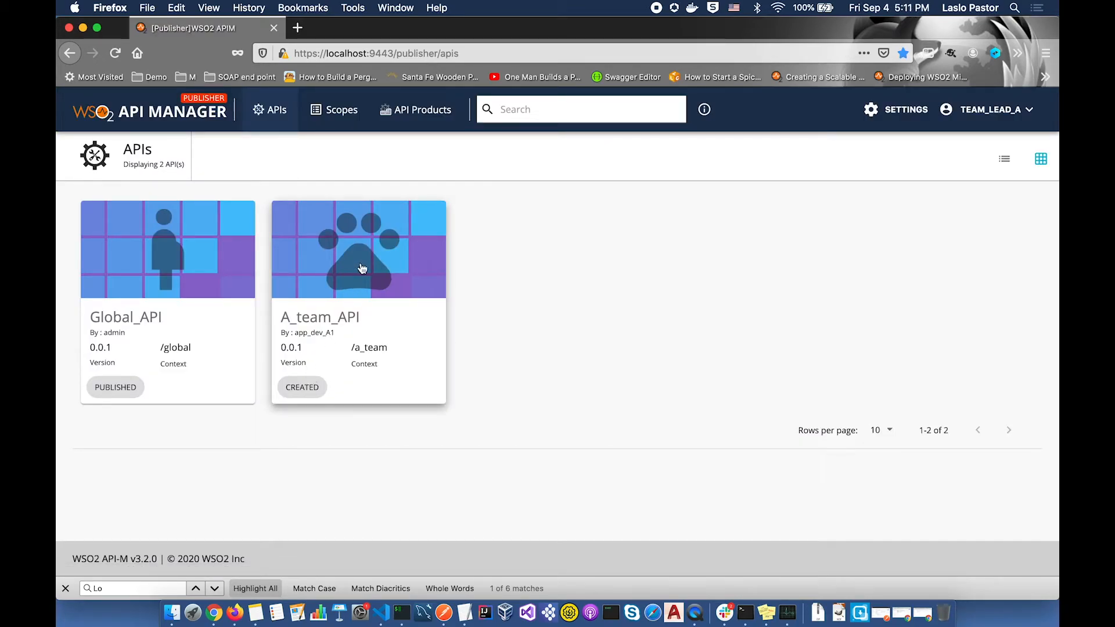
- Request publishing of A_team_API, leaving it in Created state with a pending lifecycle change
click(361, 266)
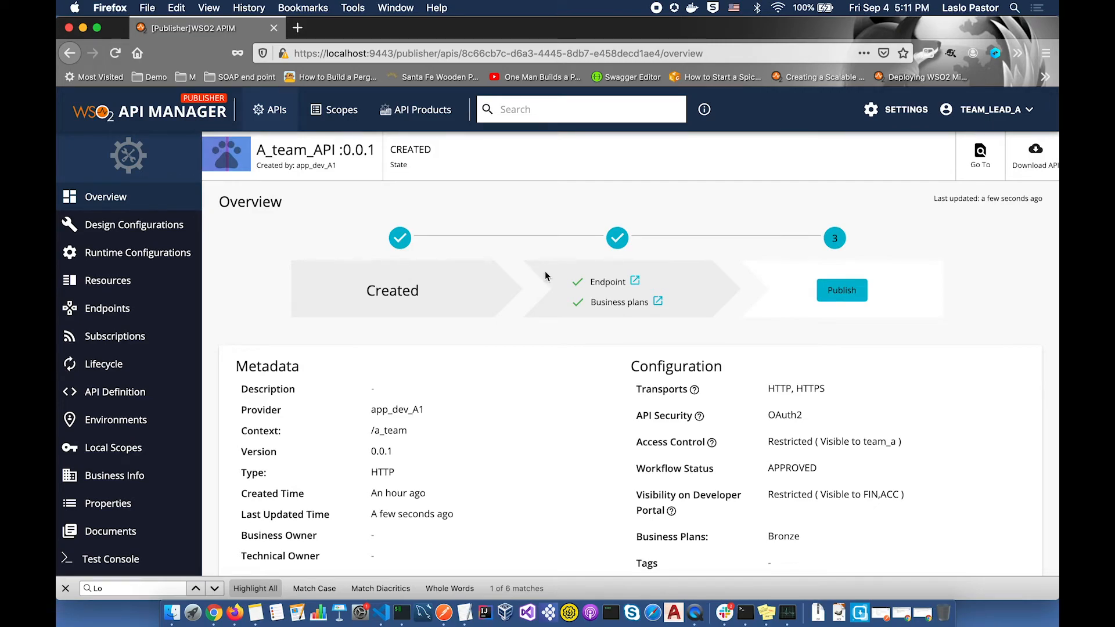
click(839, 296)
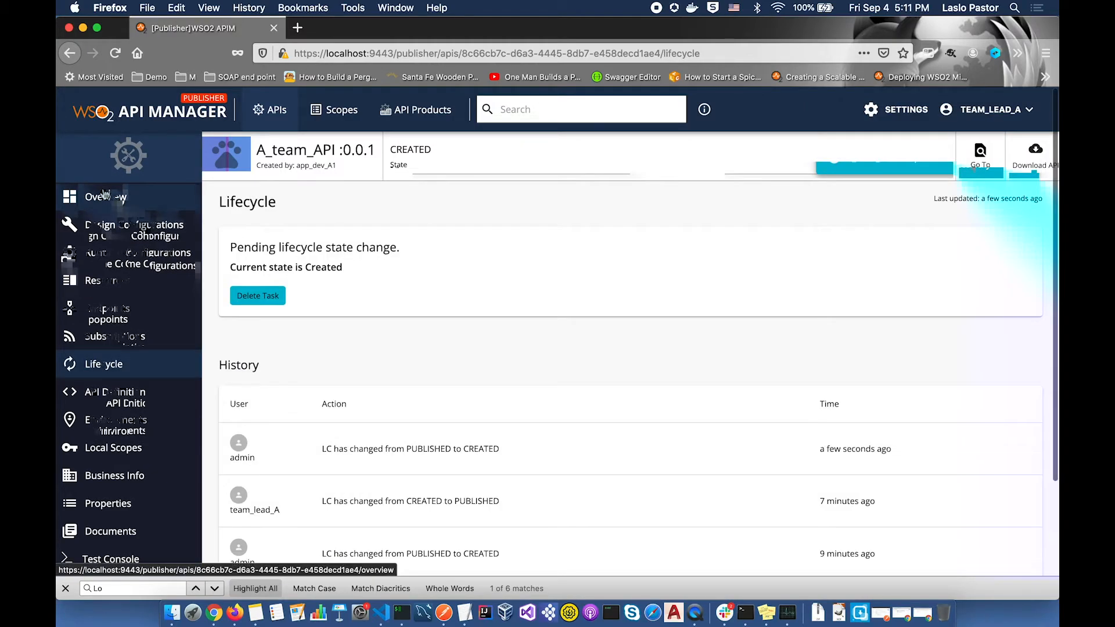
scroll(362, 288, down, 3)
scroll(362, 288, up, 3)
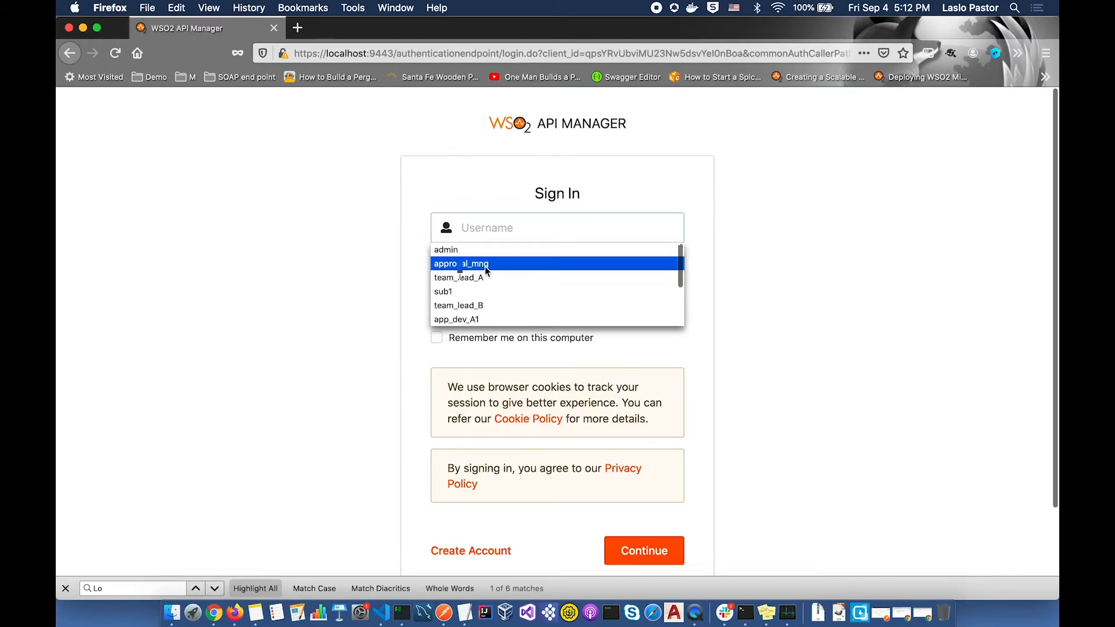
- Sign in as the approval manager and approve the pending A_team_API publish request
click(485, 267)
key(Tab)
text(a)
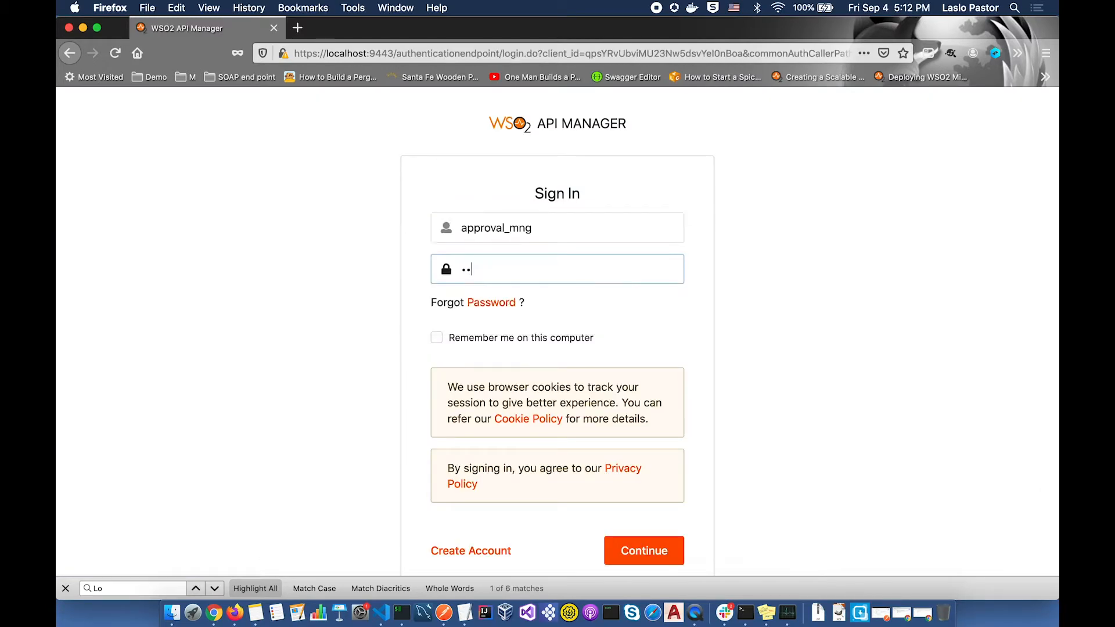
text(•••••••••)
key(Return)
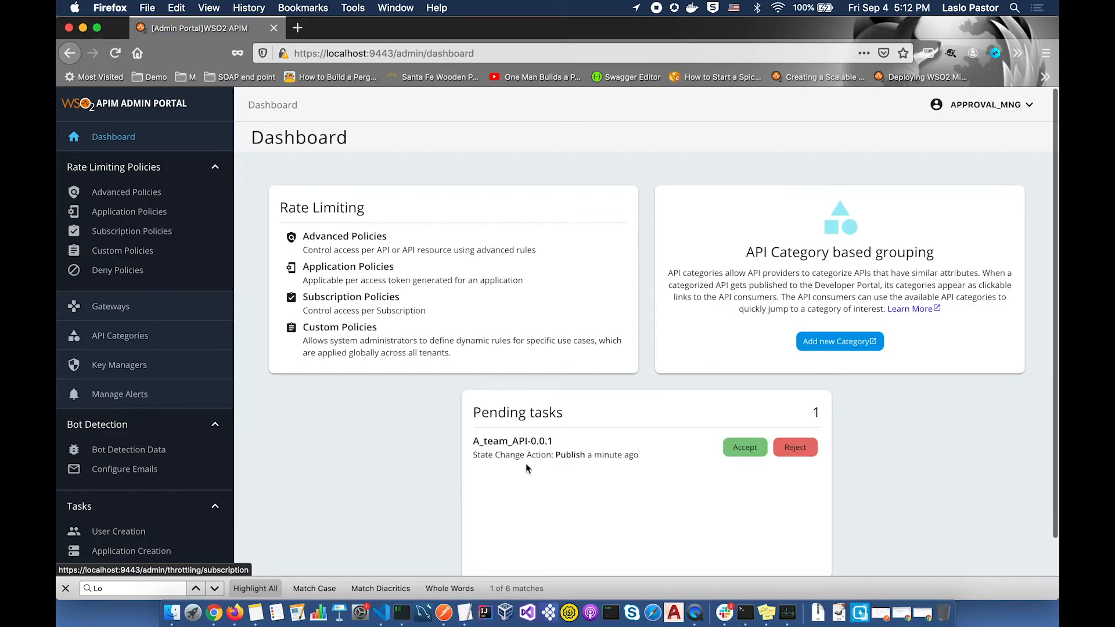
scroll(633, 418, down, 1)
click(735, 416)
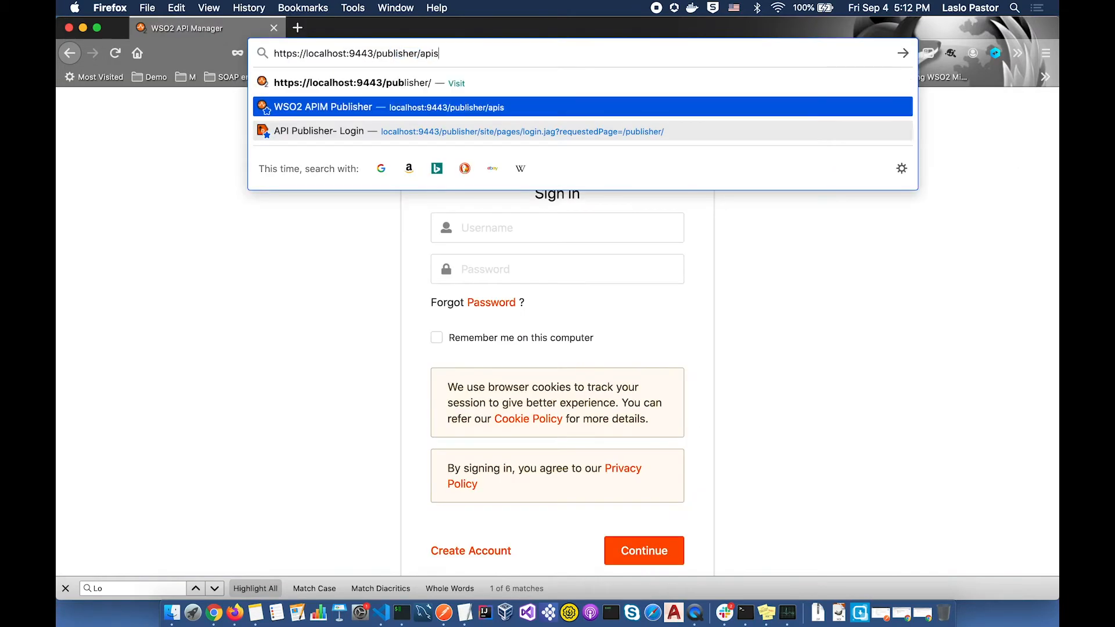
- Sign back in to the Publisher to see A_team_API published
key(Return)
text(••)
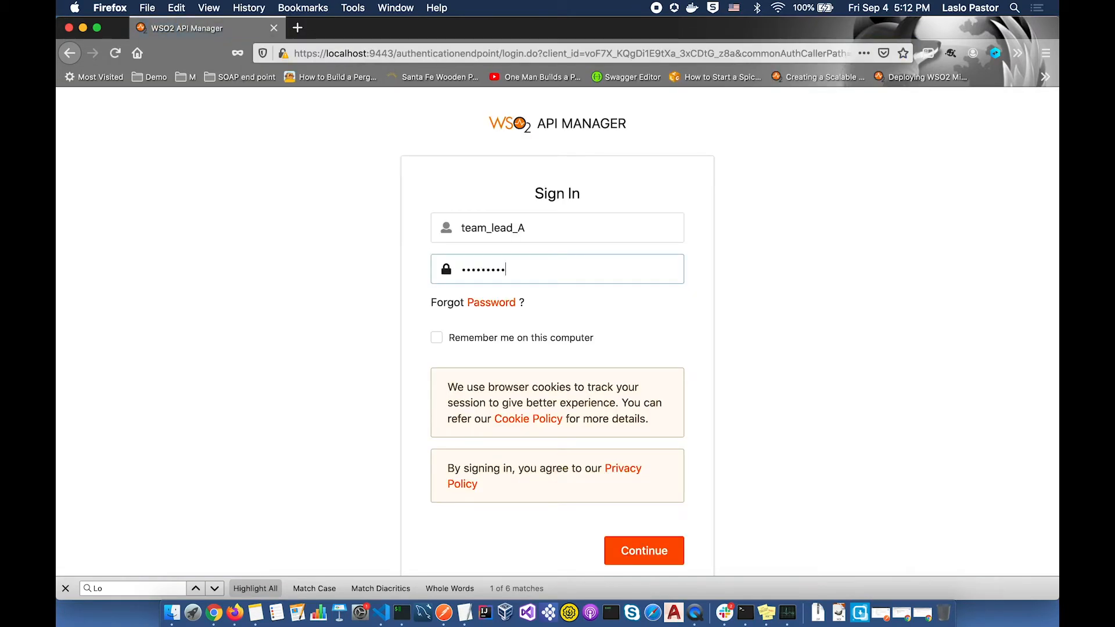
key(Return)
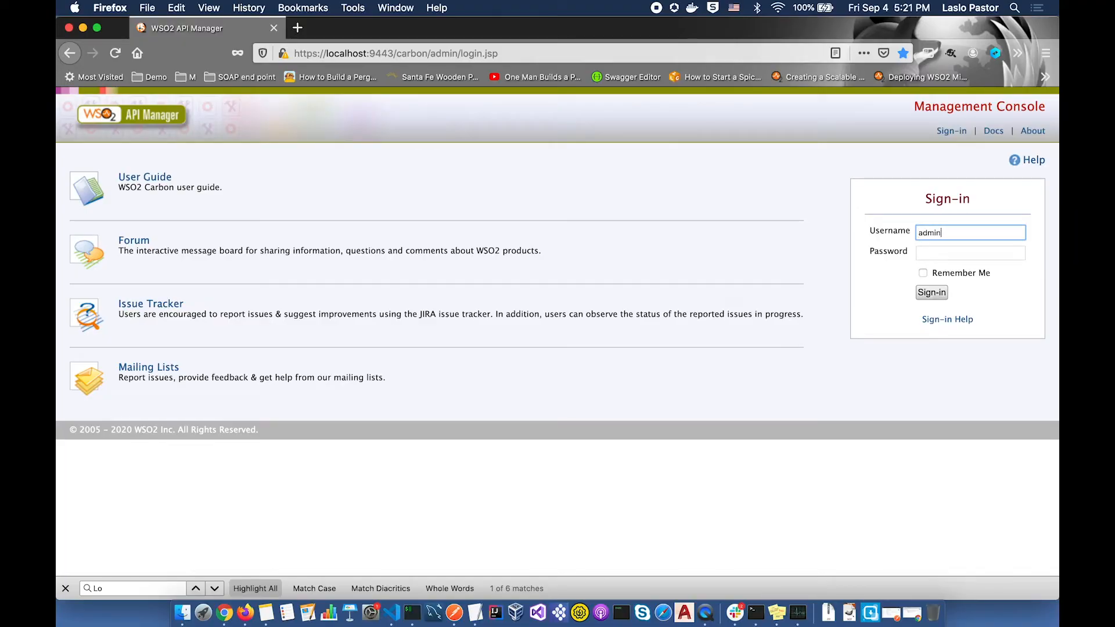
- Sign in to the Management Console as the administrator
key(Tab)
text(a)
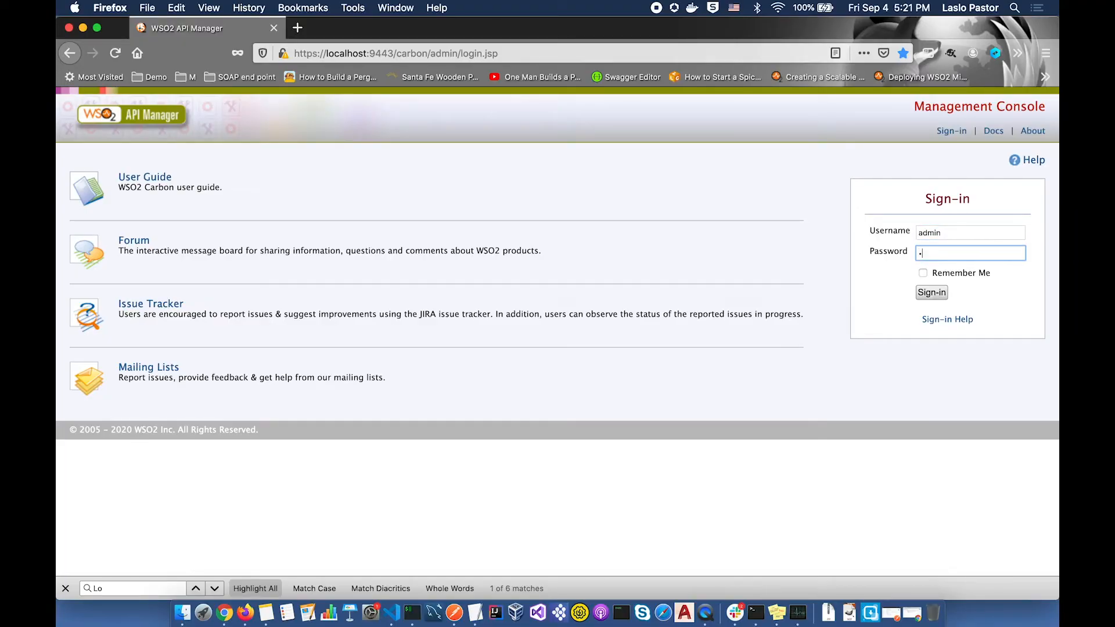
text(dmin)
key(Return)
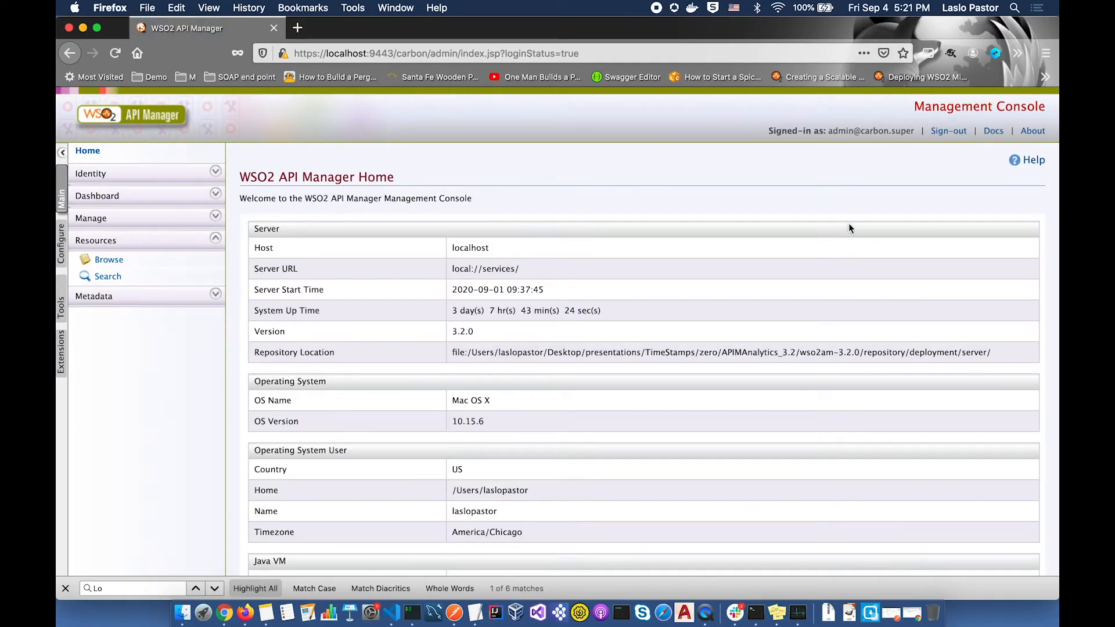
- Browse the registry to workflow-extensions.xml under applicationdata and open it as text
click(112, 262)
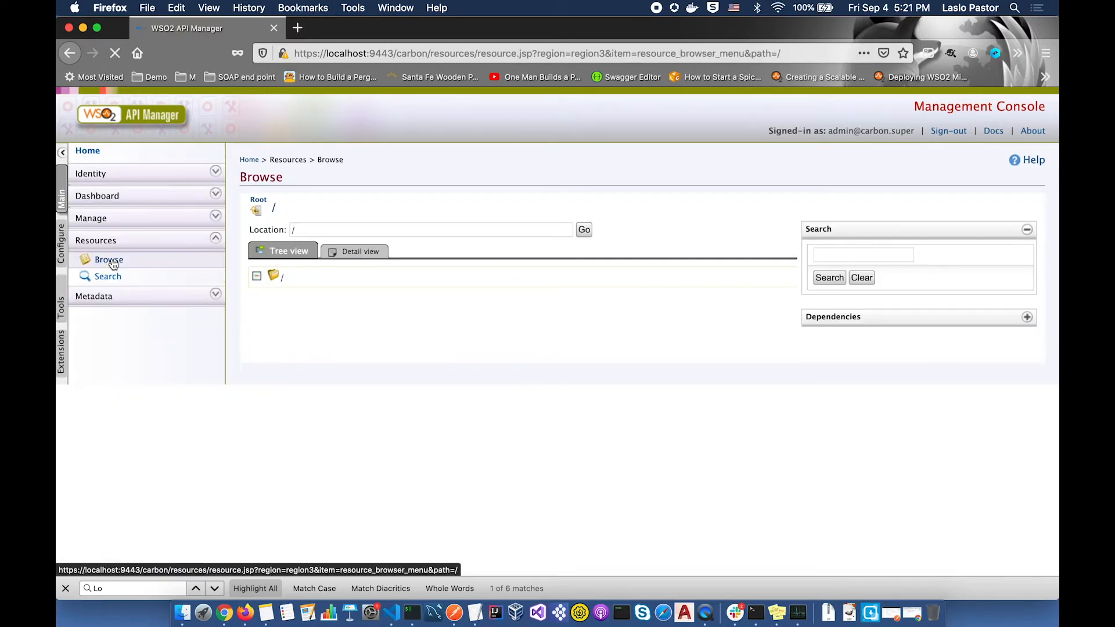
click(263, 297)
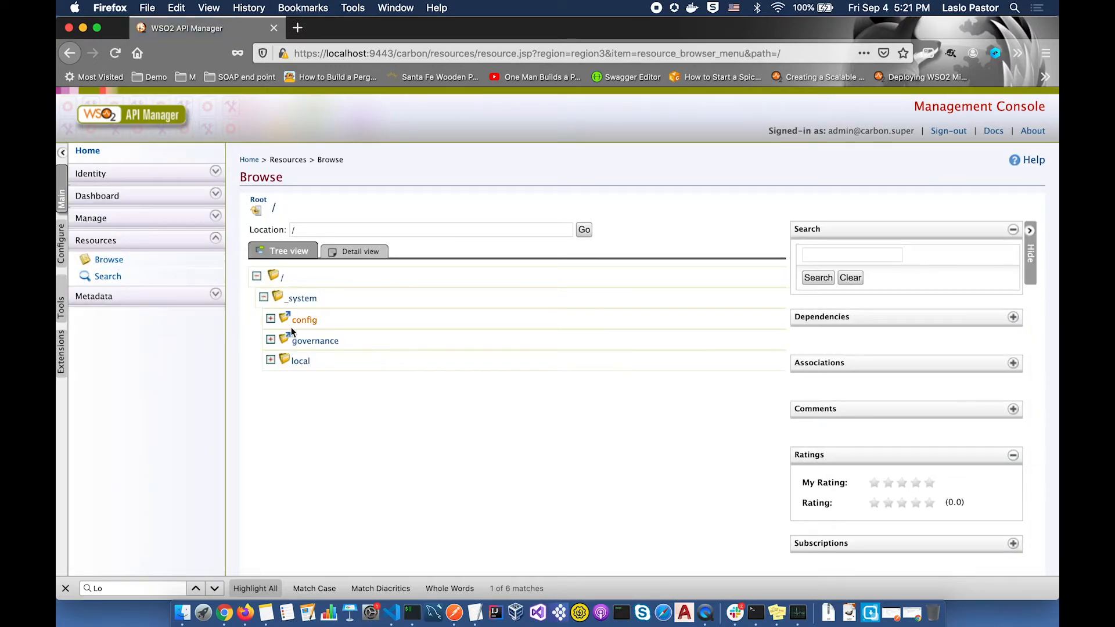
click(270, 339)
click(278, 361)
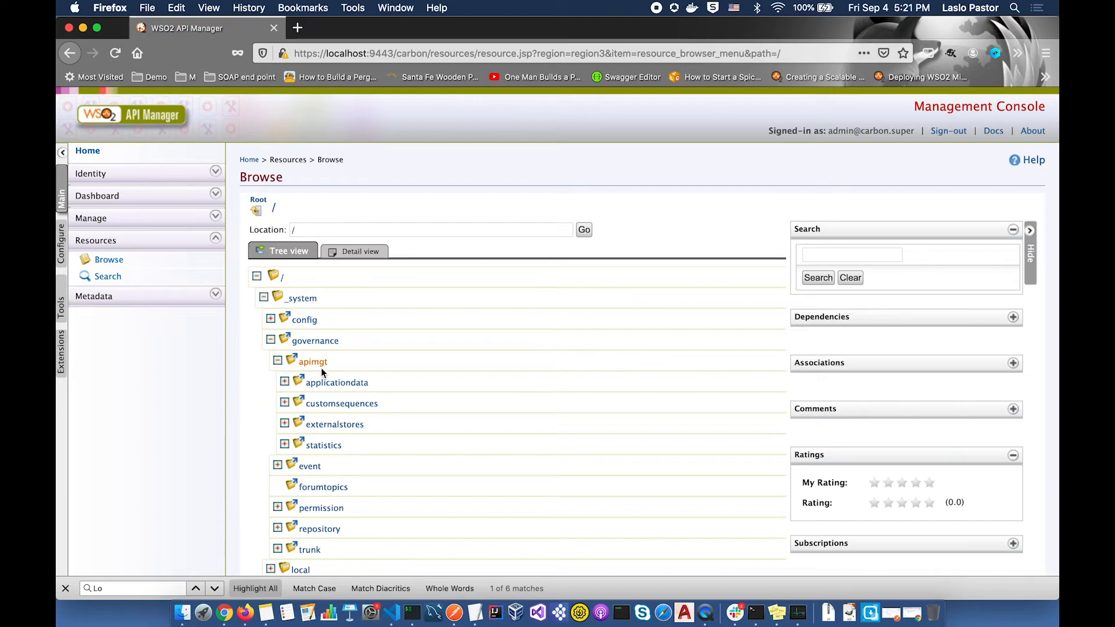
click(285, 381)
click(347, 510)
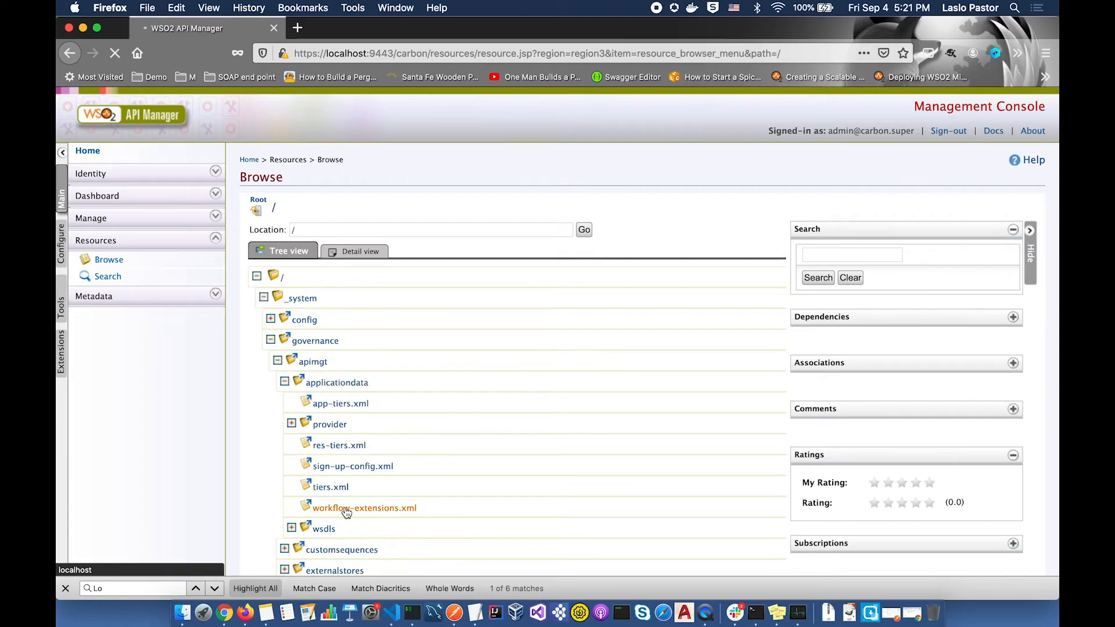
click(379, 389)
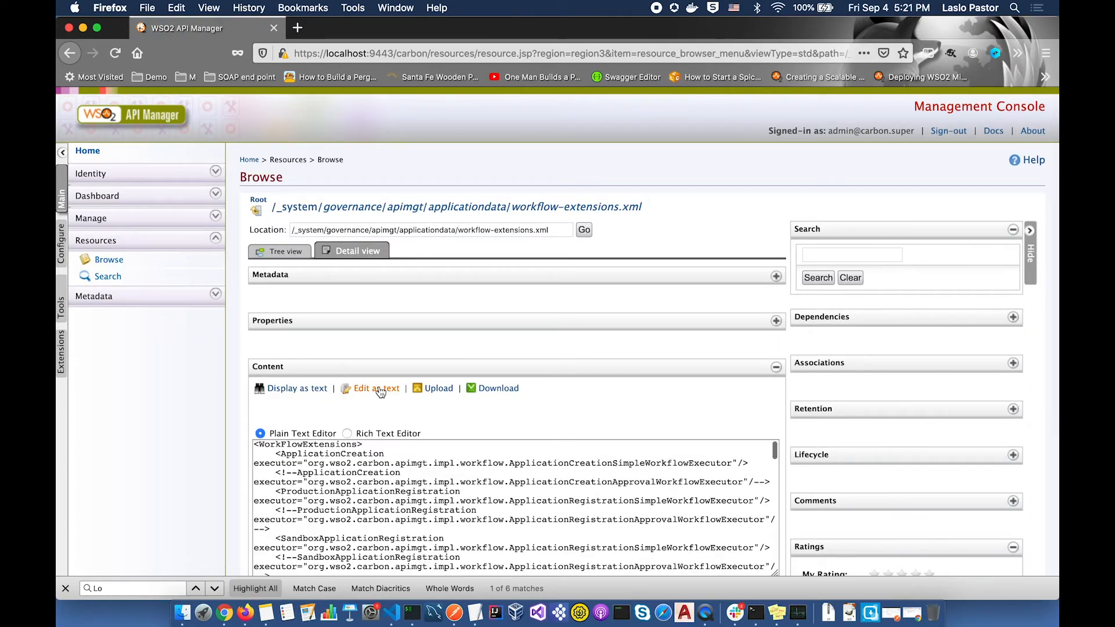
- Comment out the simple ProductionApplicationRegistration executor to enable approval for production keys
scroll(380, 392, down, 3)
drag(774, 397, 854, 537)
drag(282, 310, 453, 310)
drag(635, 320, 753, 320)
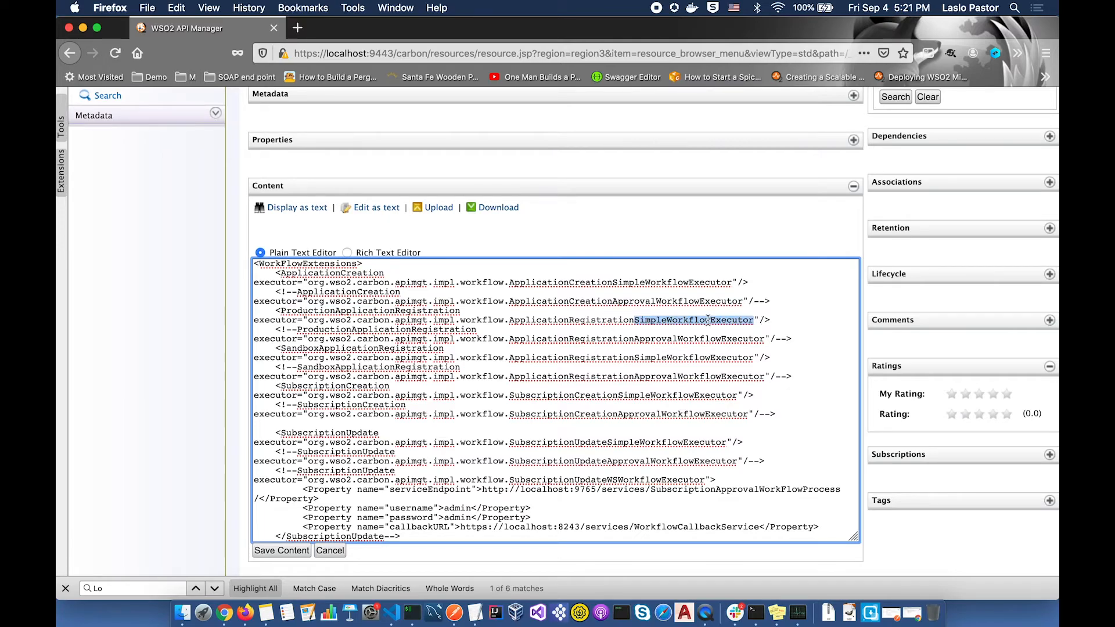
click(277, 312)
text(<!)
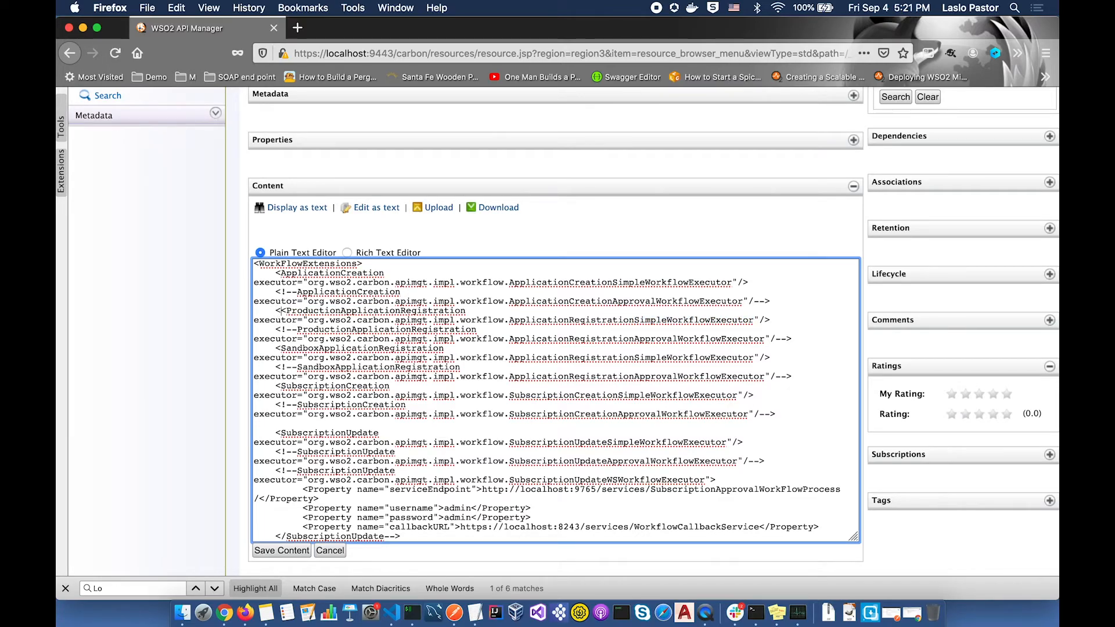
text(--)
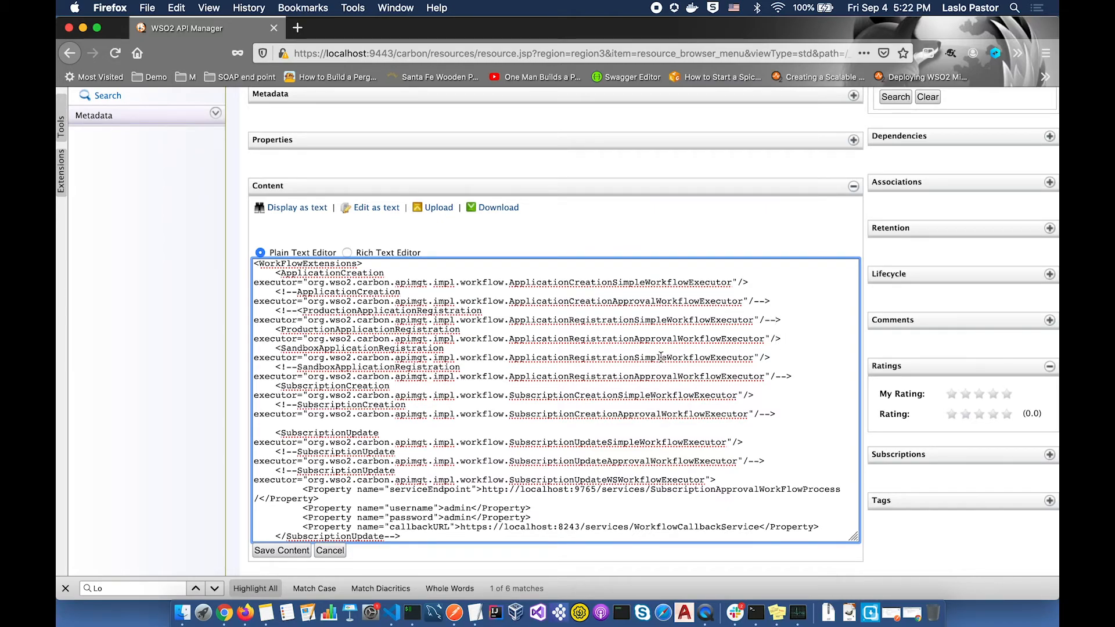
- Comment out the simple SubscriptionUpdate executor and uncomment the approval SubscriptionUpdate executor
scroll(660, 356, down, 3)
click(277, 346)
text(<!--)
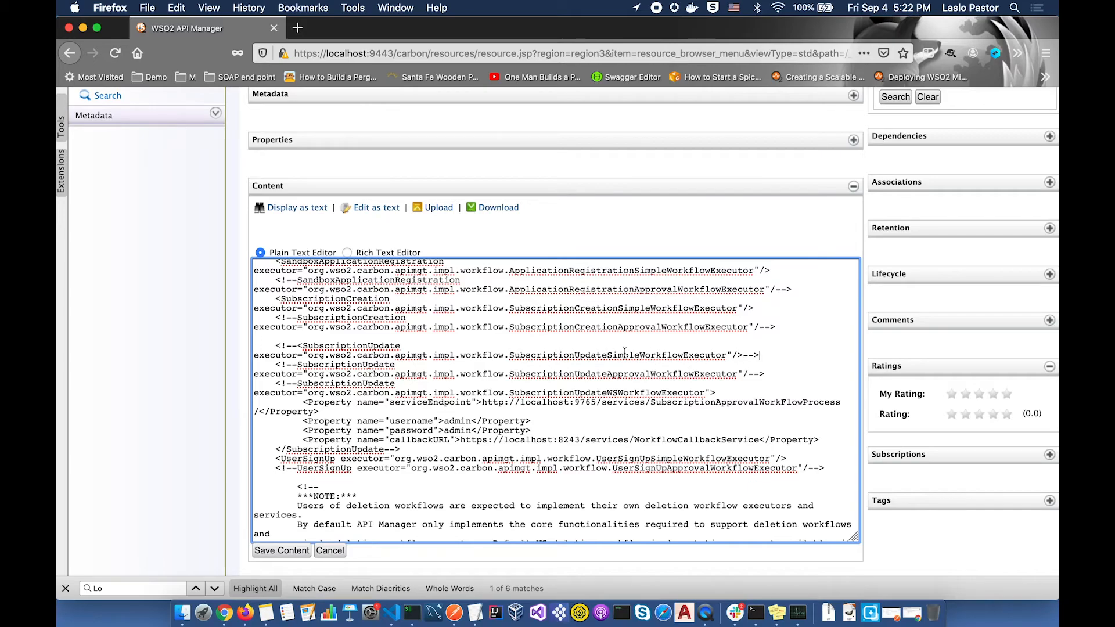
drag(607, 355, 650, 354)
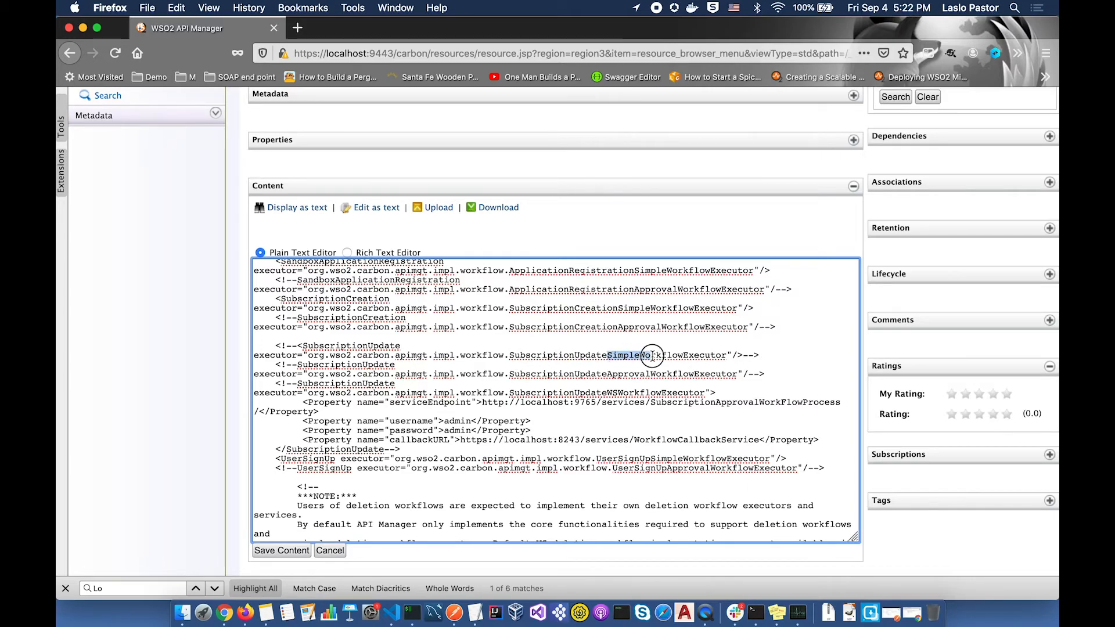
click(297, 366)
key(BackSpace)
key(BackSpace)
key(BackSpace)
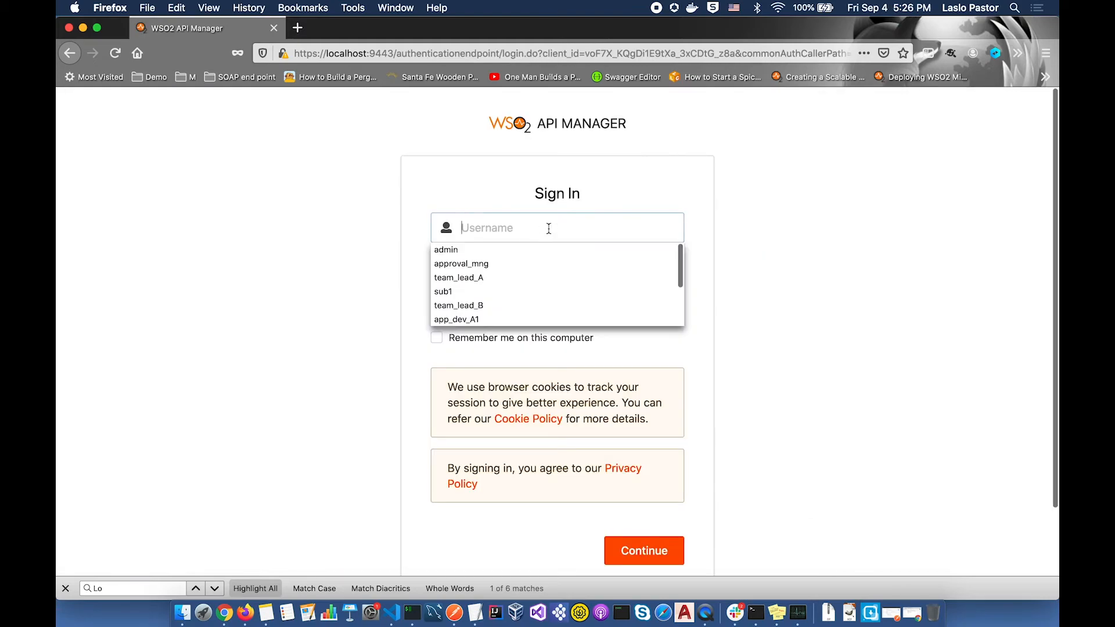
- Sign in to the Publisher as admin and allow Gold, Silver and Unlimited plans on A_team_API
text(admin)
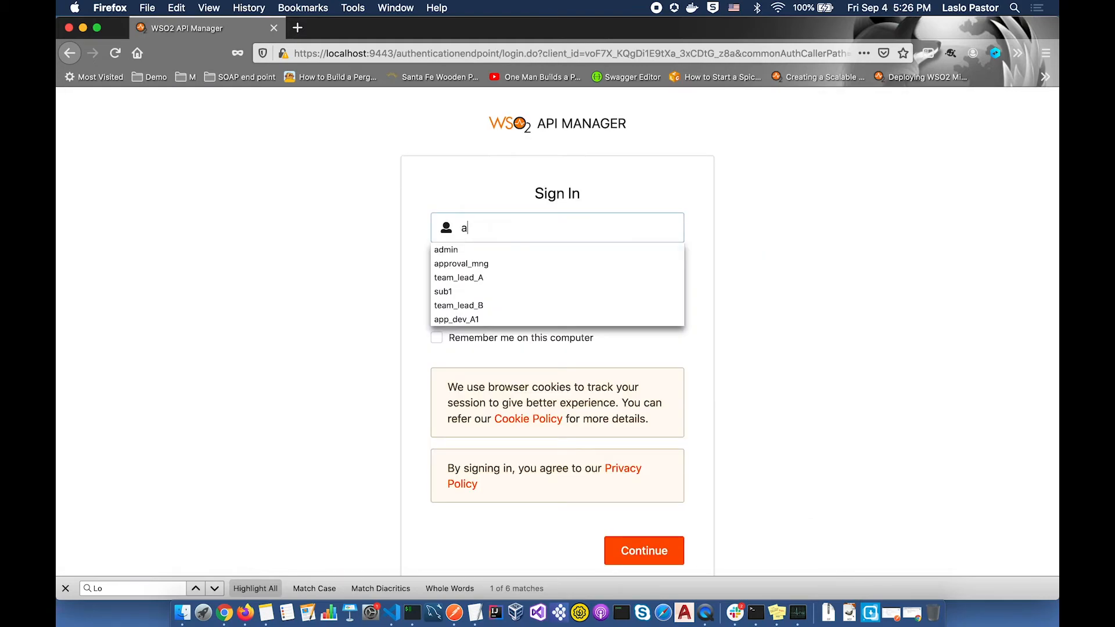
key(Tab)
text(admin)
key(Return)
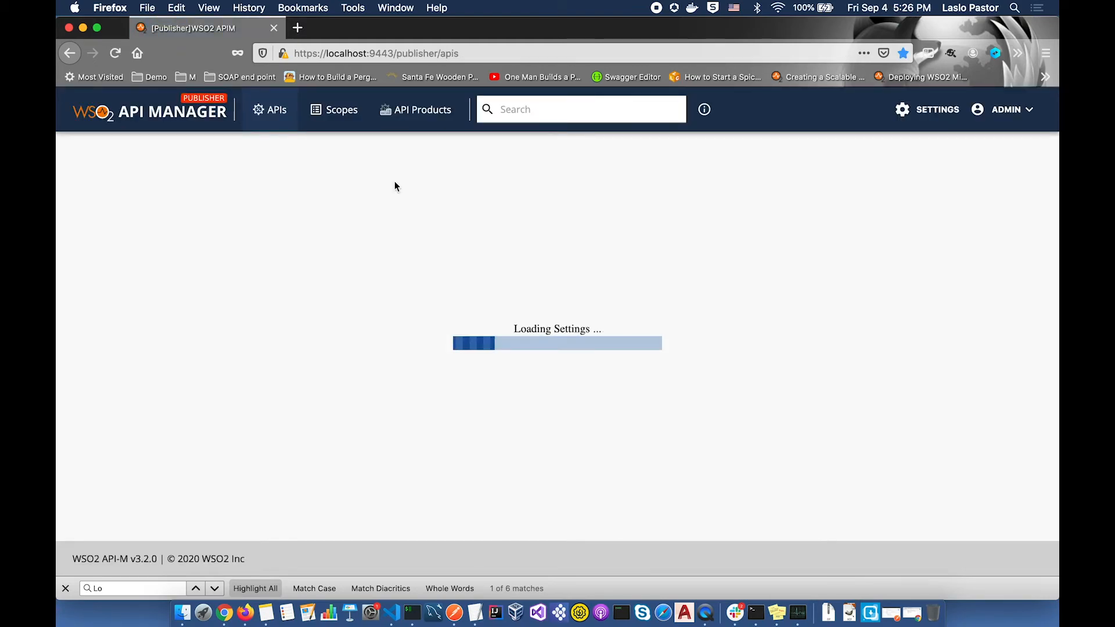
click(359, 210)
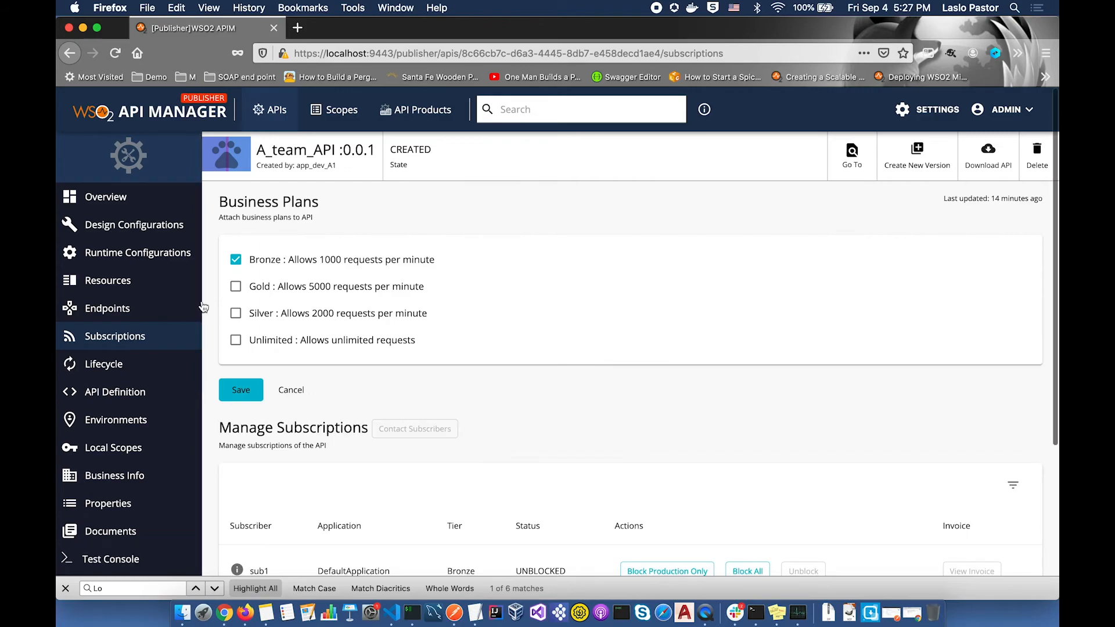
click(236, 286)
click(235, 313)
click(236, 340)
- Sign in to the Developer Portal as the subscriber
text(s)
text(ub1)
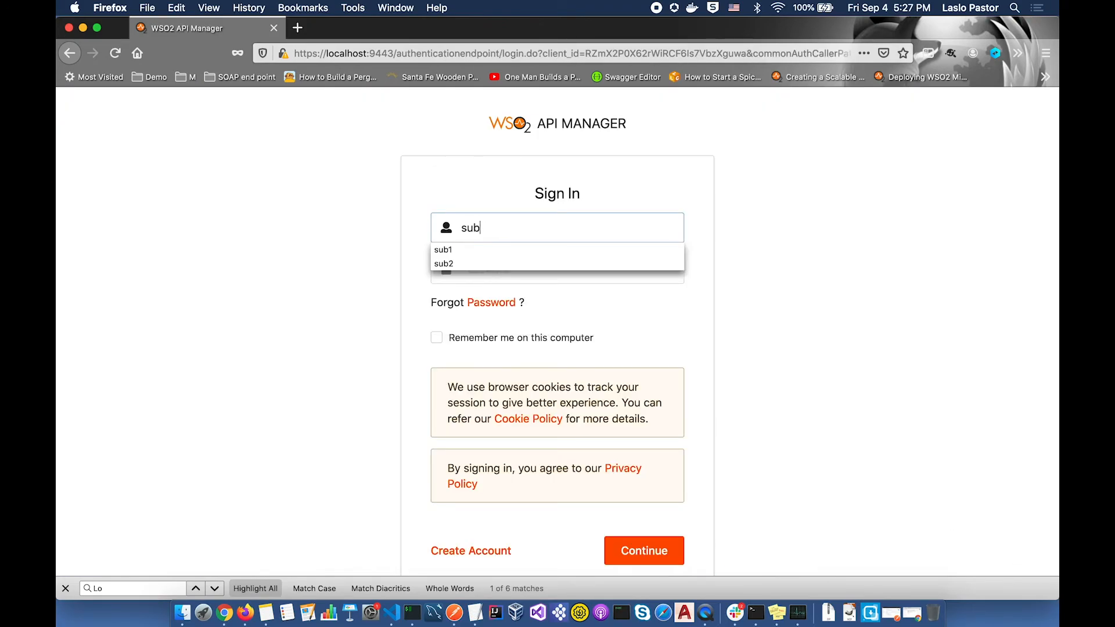
key(Tab)
text(s)
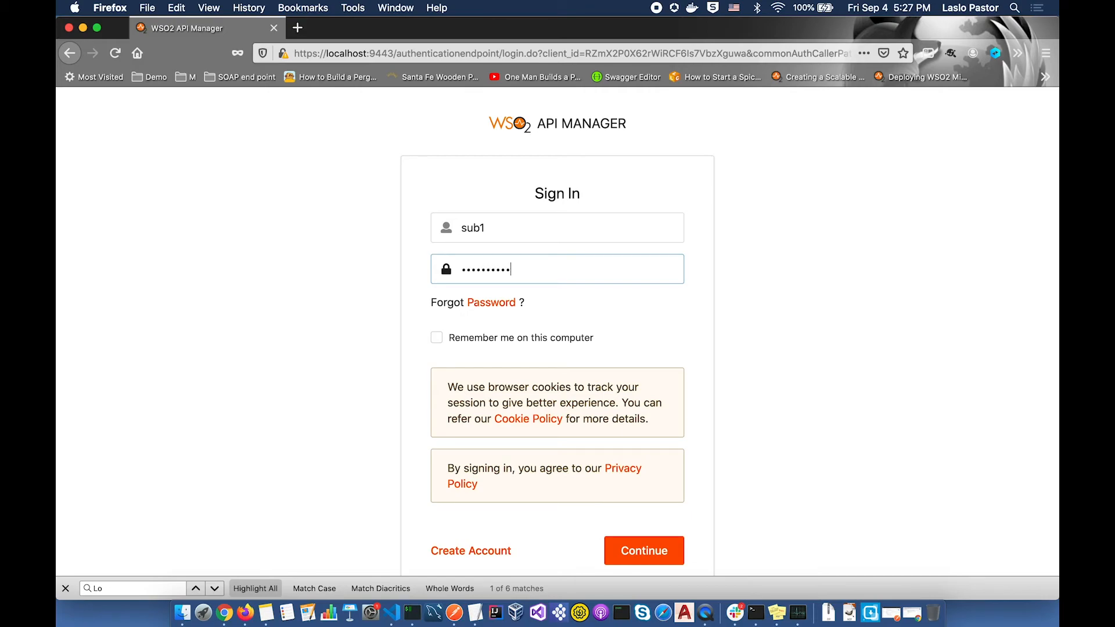
click(642, 550)
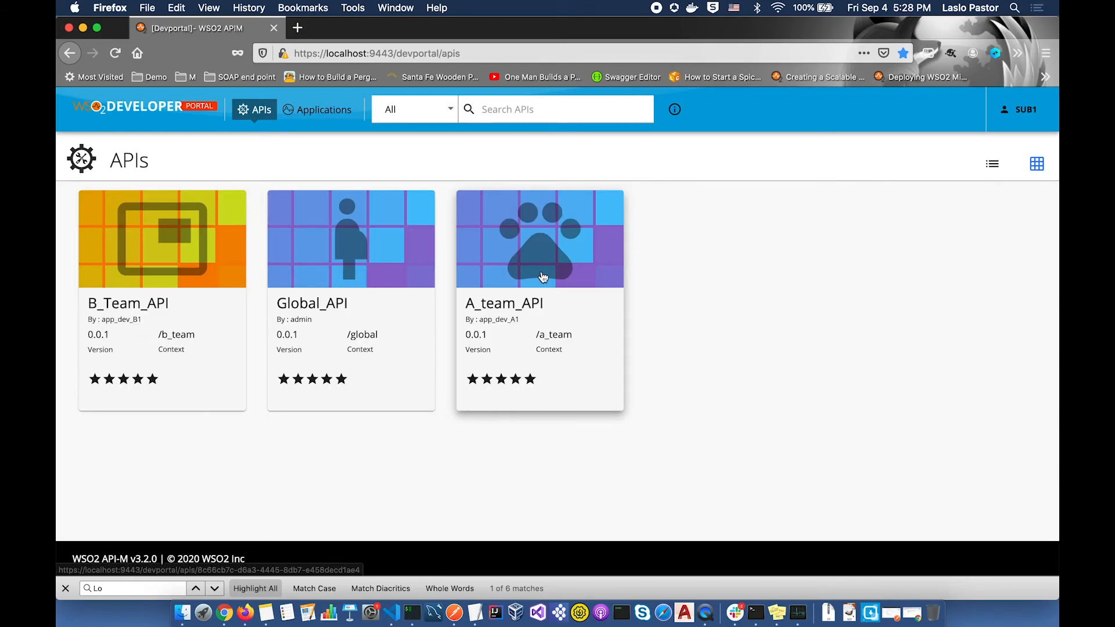
- Change the A_team_API subscription tier from Bronze to Unlimited, leaving it TIER_UPDATE_PENDING
click(321, 110)
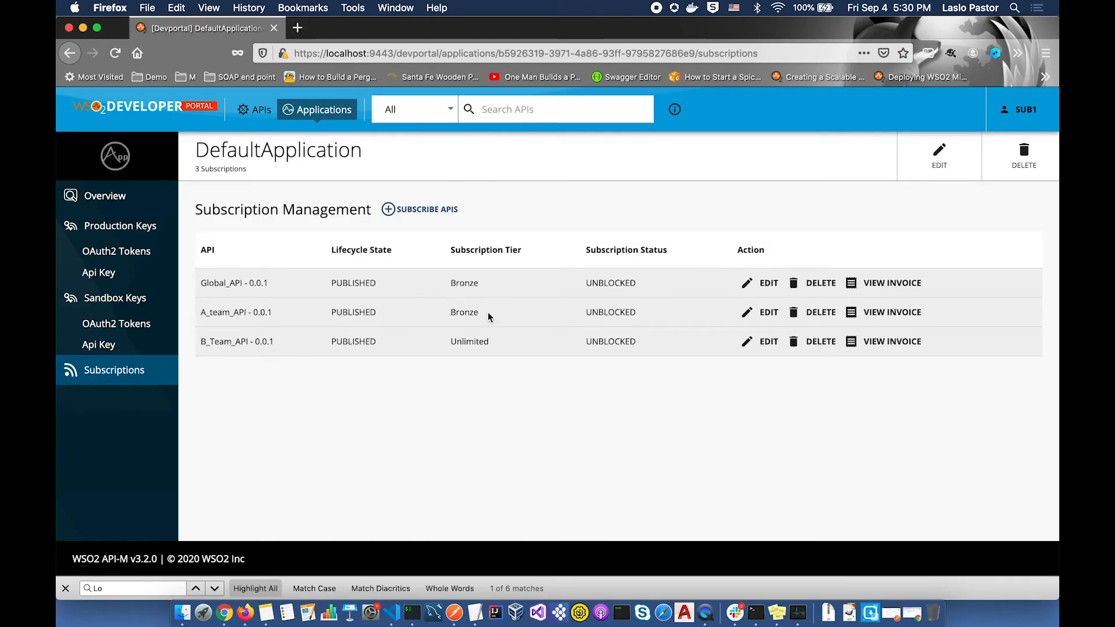
click(766, 313)
click(659, 336)
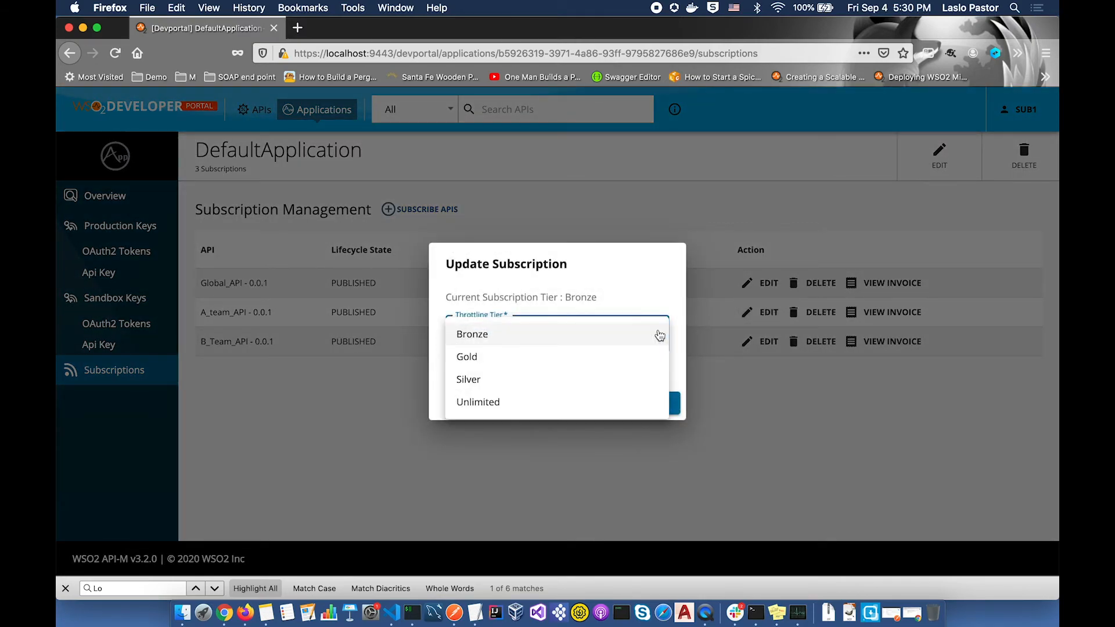
click(490, 401)
click(651, 403)
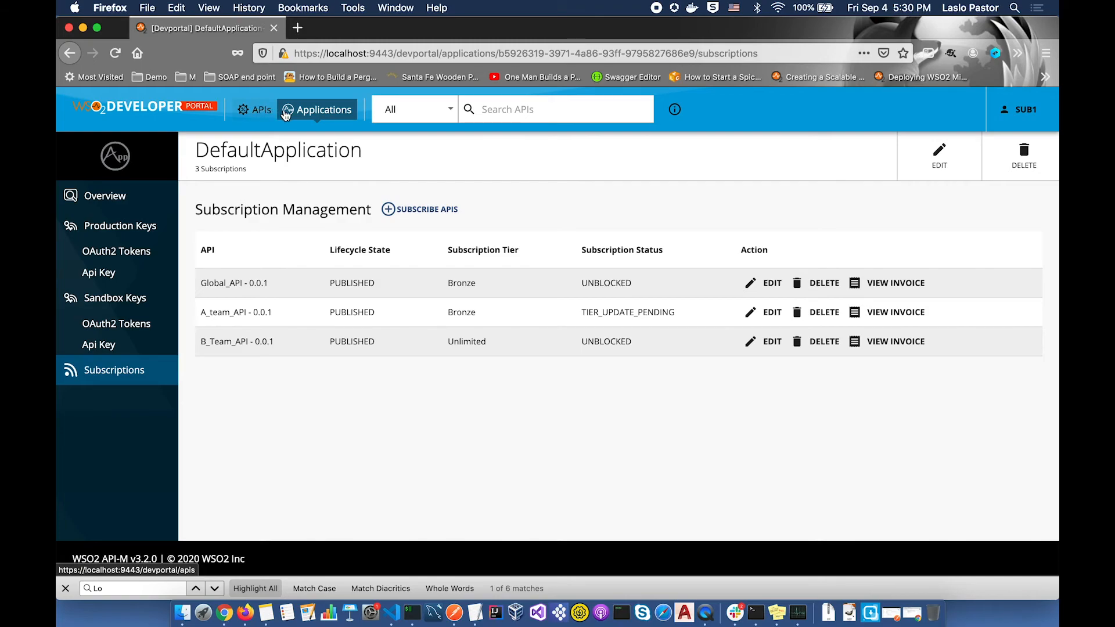
click(320, 111)
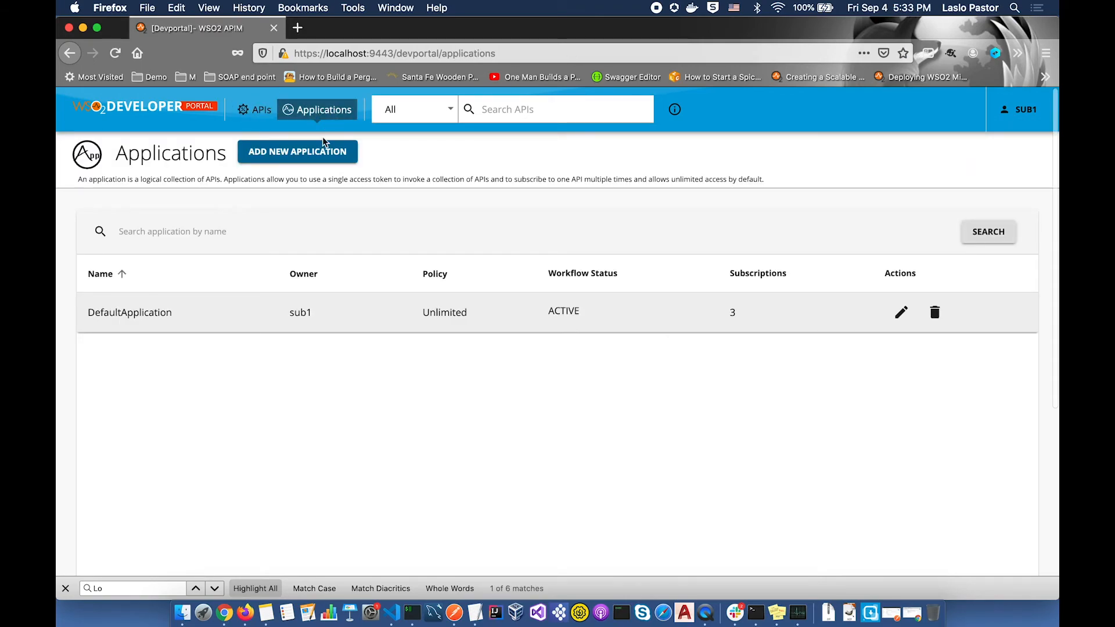
- Create a Demo application and subscribe it to A_team_API with the Unlimited policy
click(297, 151)
text(Demo)
click(394, 525)
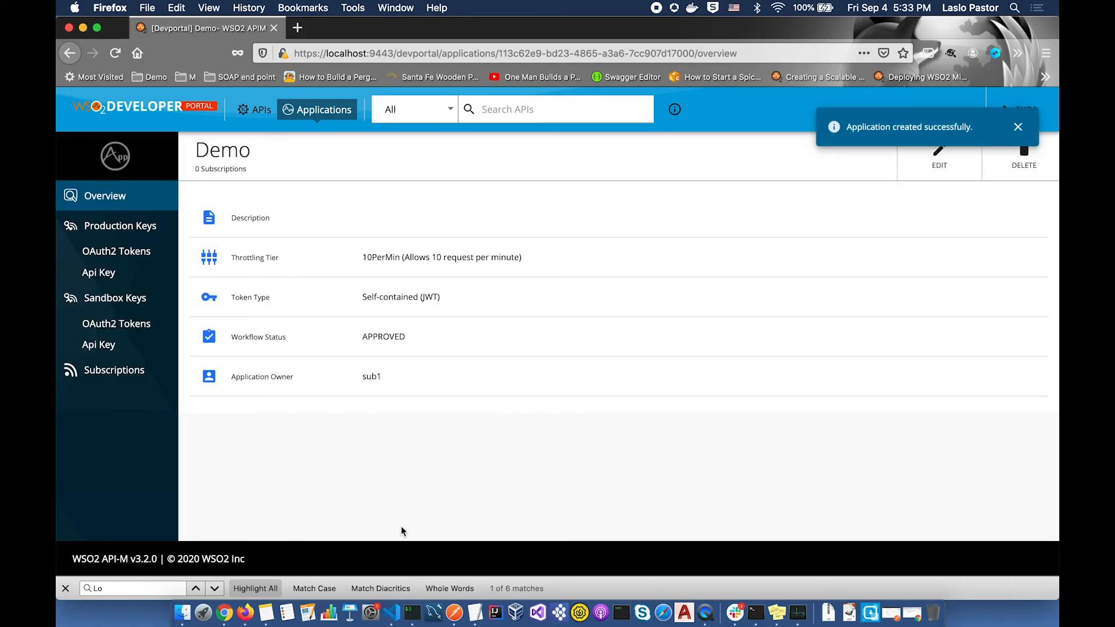
click(114, 369)
click(430, 208)
click(602, 412)
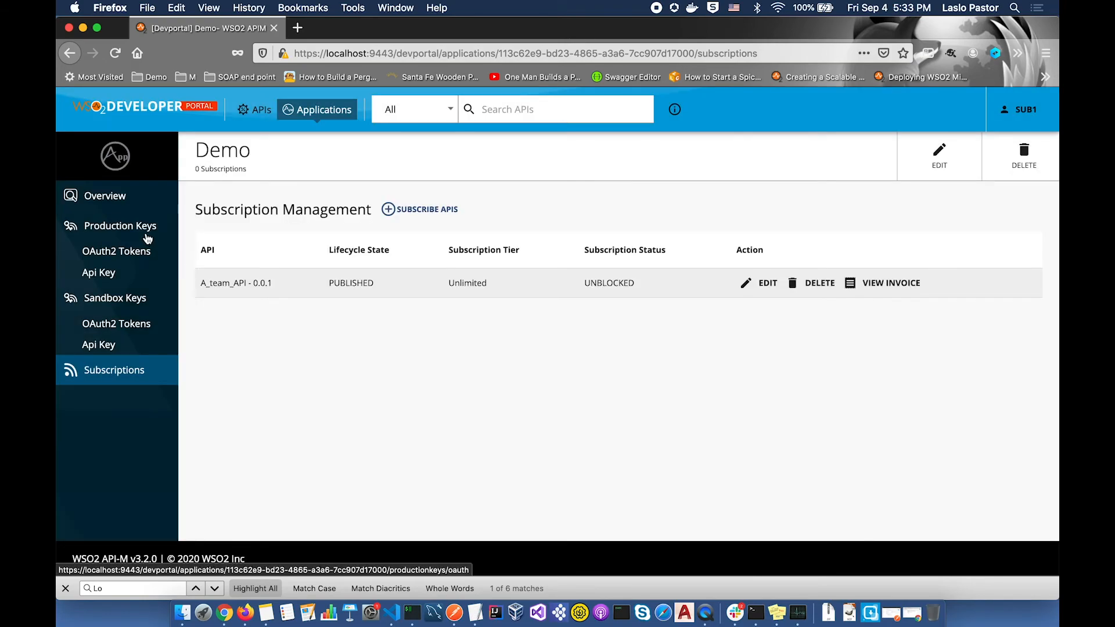
- Request Demo's production keys, then enter the approval manager's credentials for the Admin Portal
click(142, 229)
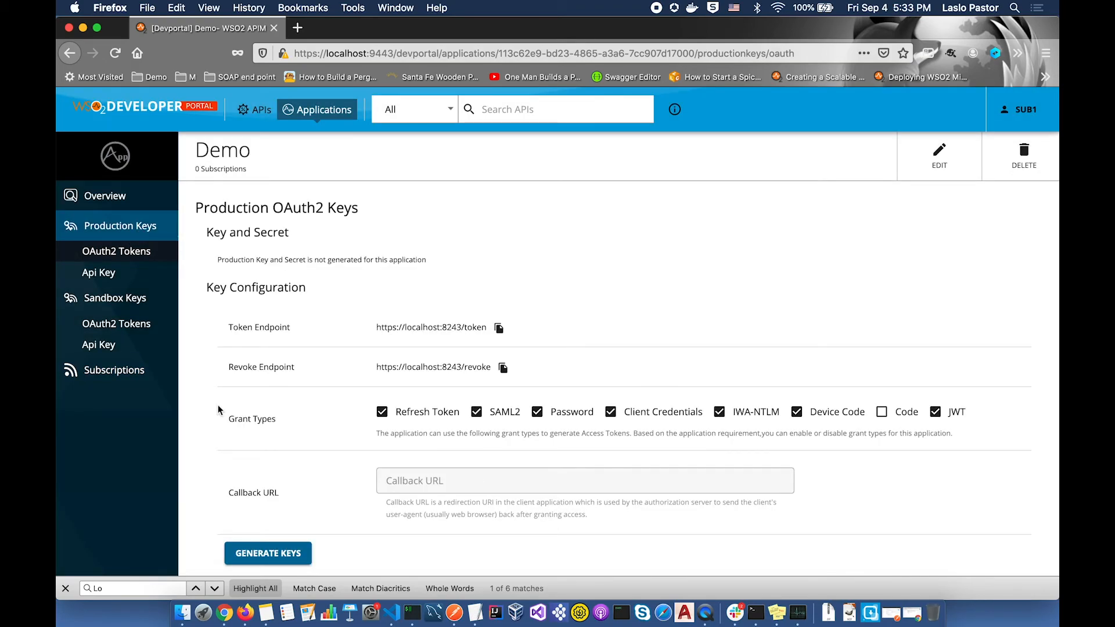
click(281, 555)
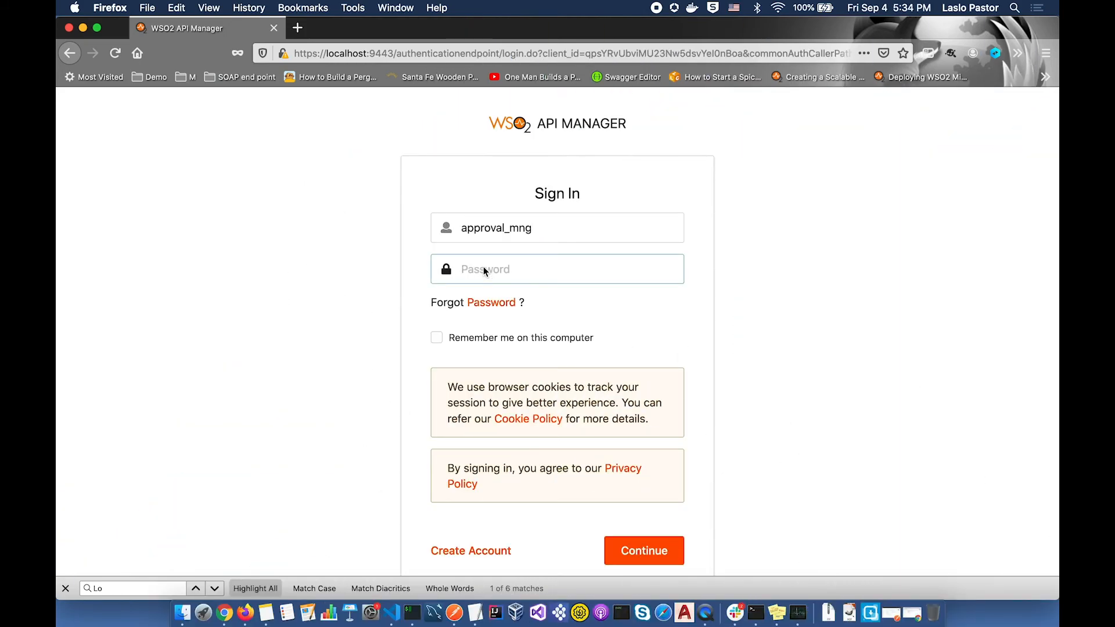
text(•••)
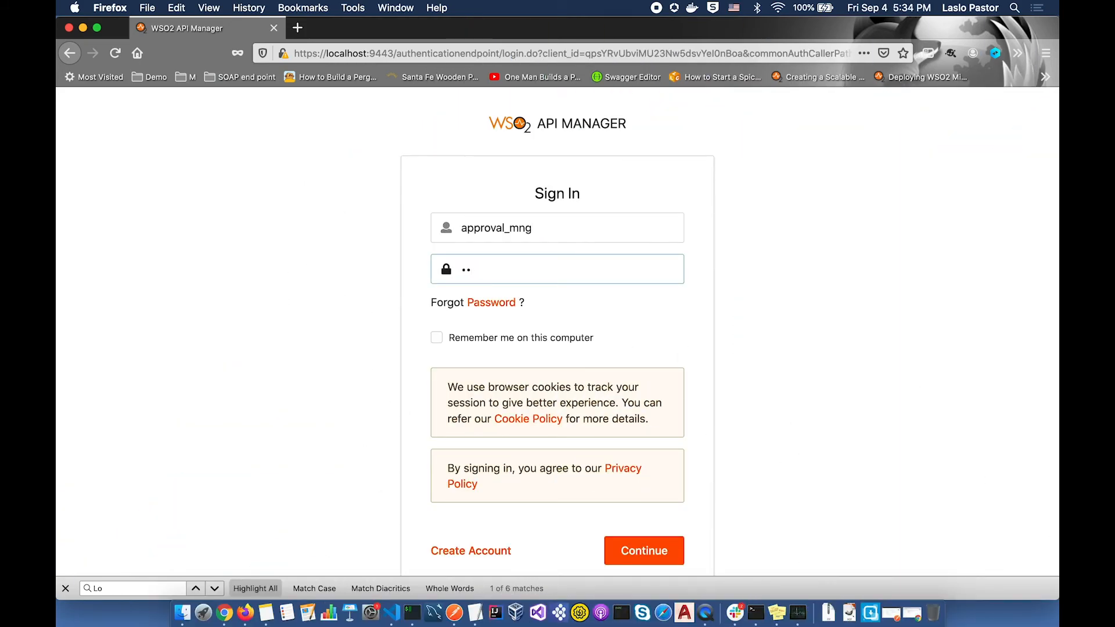